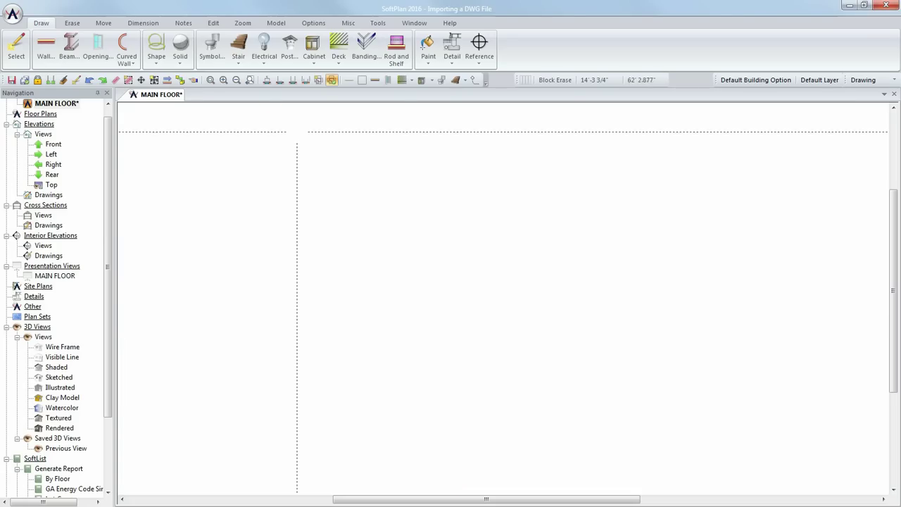
- Start a DWG/DXF (Convert) import and select Main Floor.dwg as the file
left_click(13, 13)
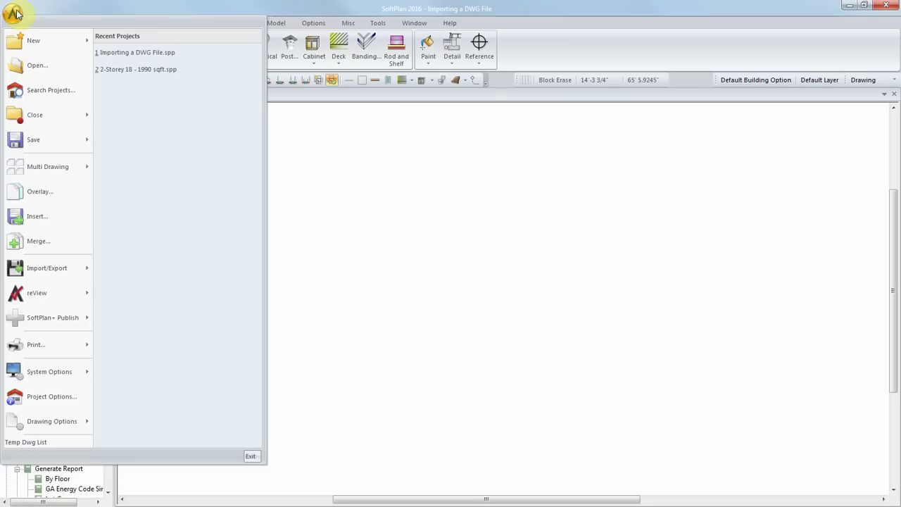
left_click(46, 278)
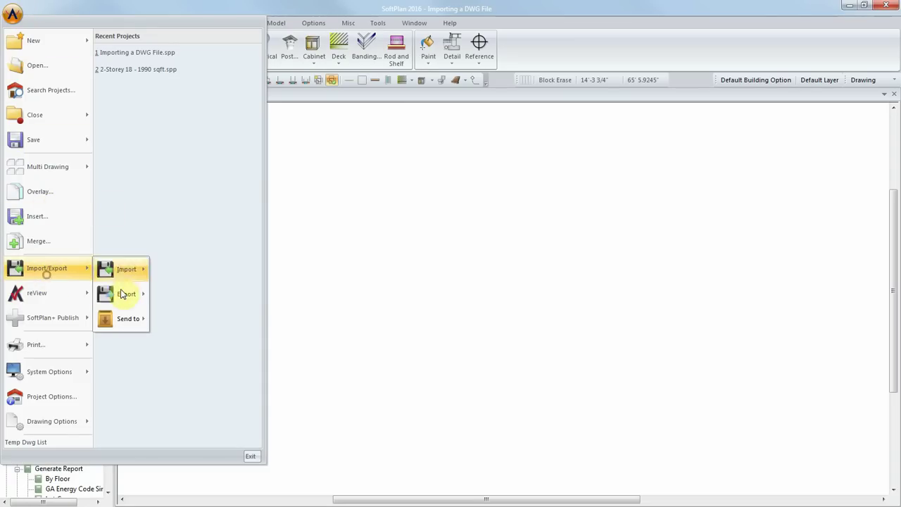
mouse_move(124, 278)
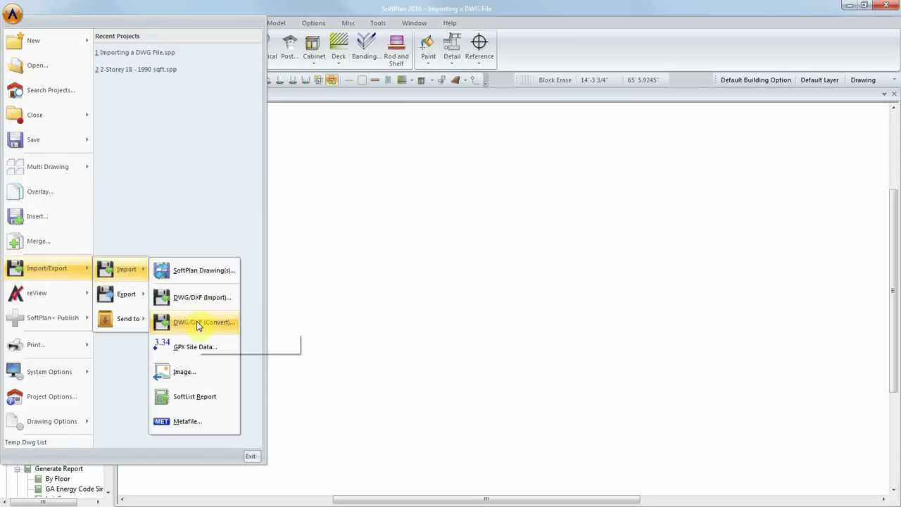
left_click(197, 325)
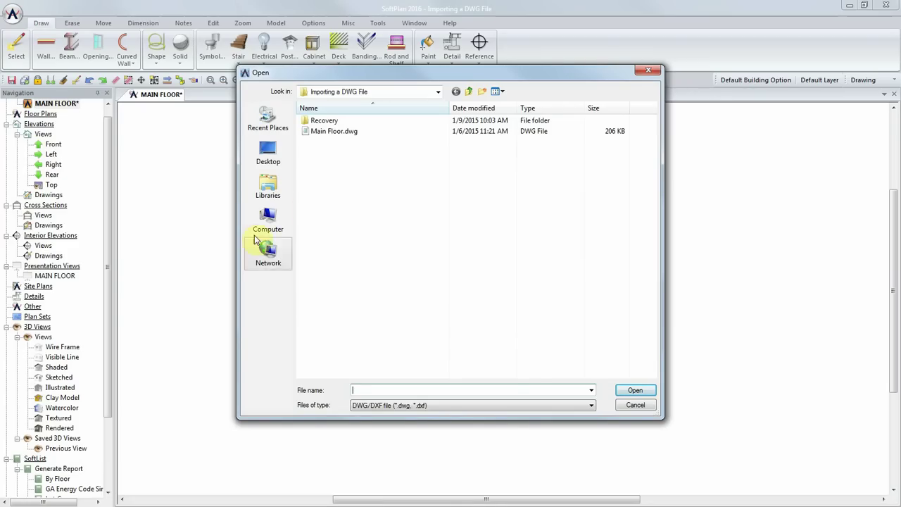
left_click(315, 136)
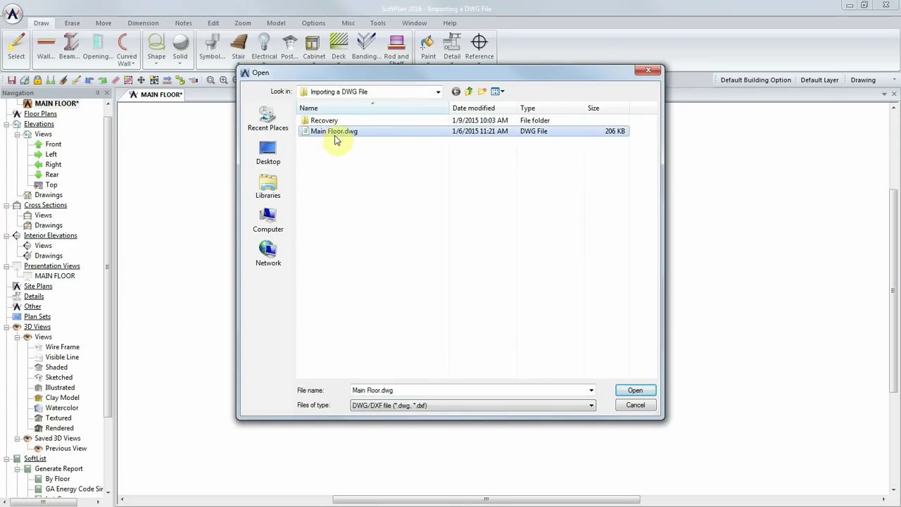
- Open Main Floor.dwg in the Import Wizard and move the wizard aside to see the plan preview
left_click(636, 391)
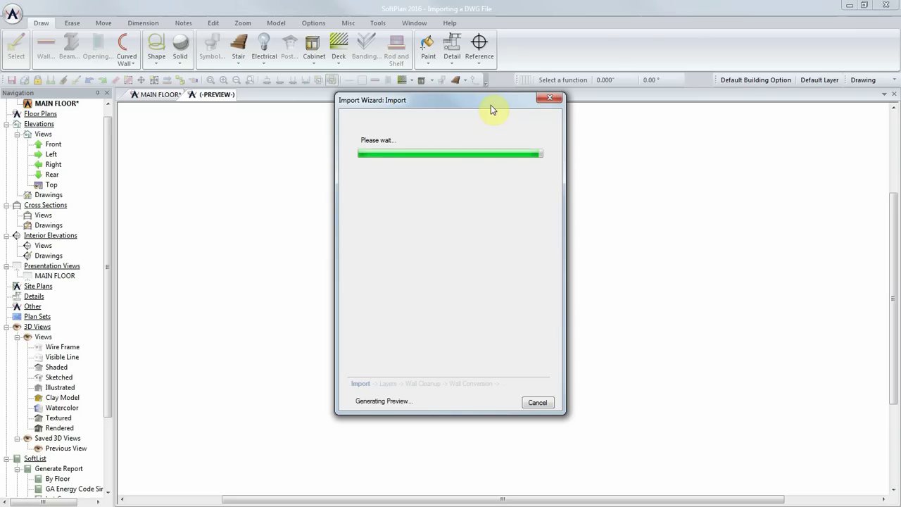
left_click_drag(492, 109, 276, 124)
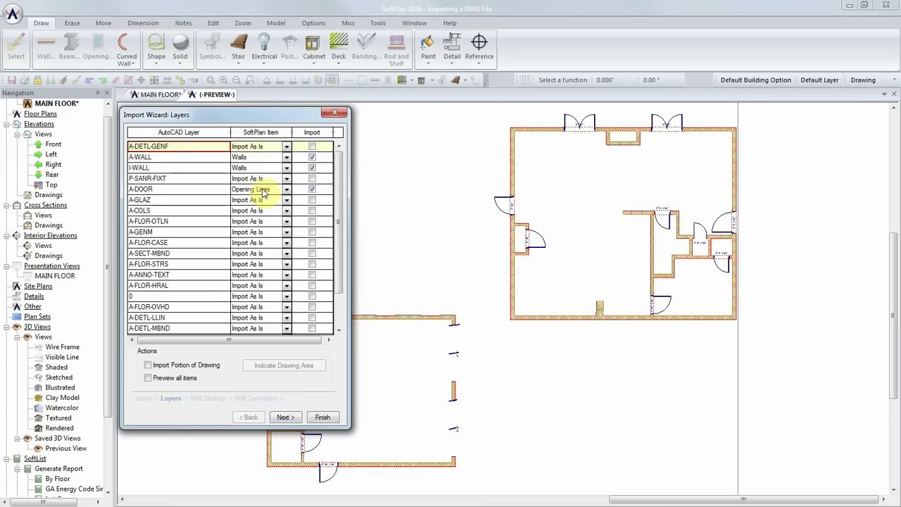
- Preview all items and limit the import to the living room, bathroom, kitchen and office area
left_click(174, 379)
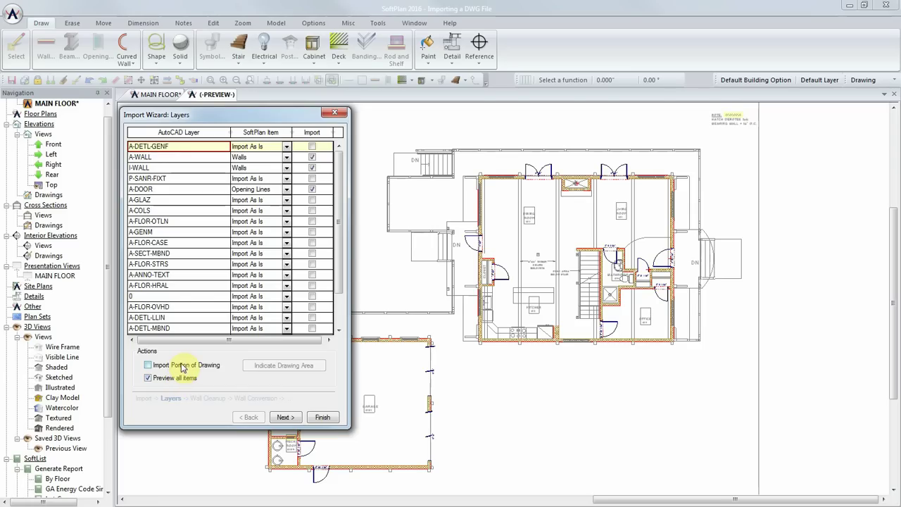
left_click(179, 366)
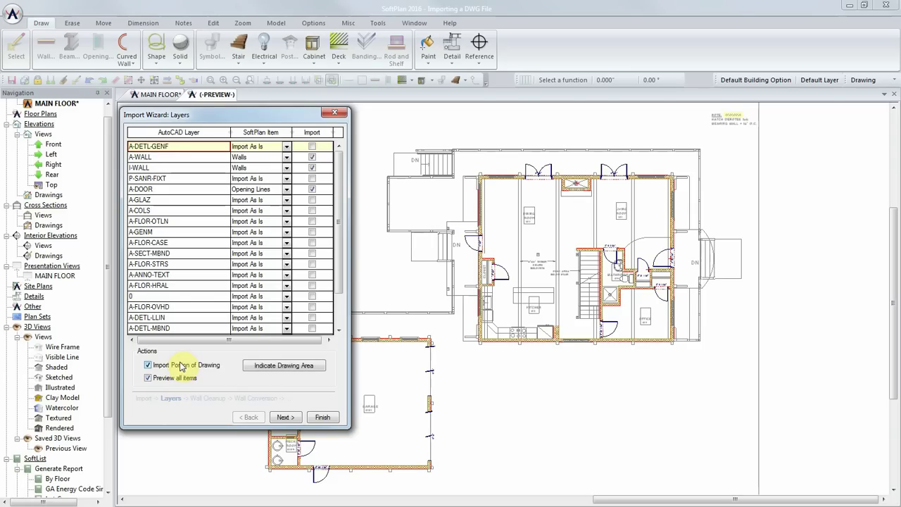
left_click(261, 366)
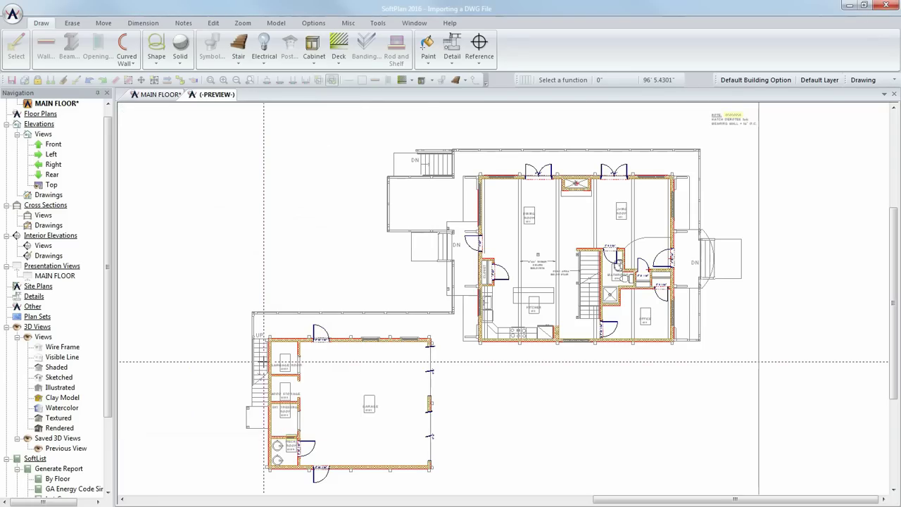
left_click(457, 162)
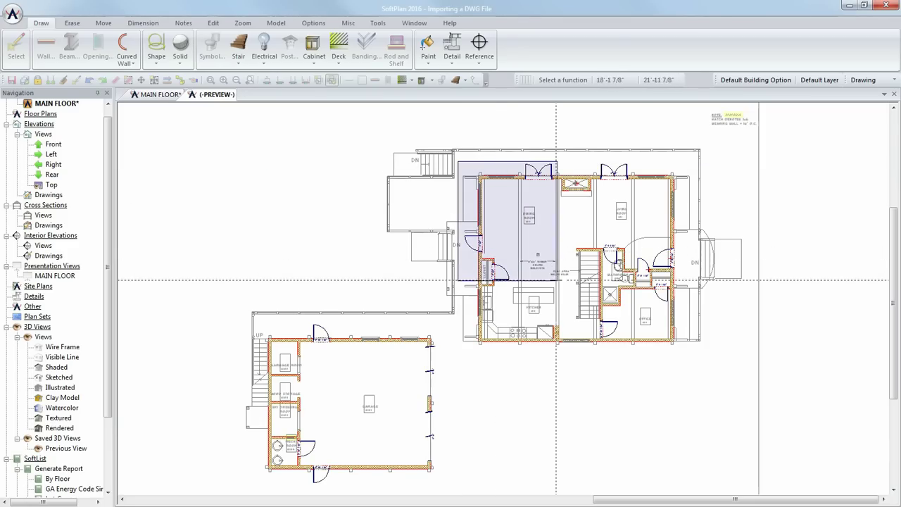
left_click(752, 357)
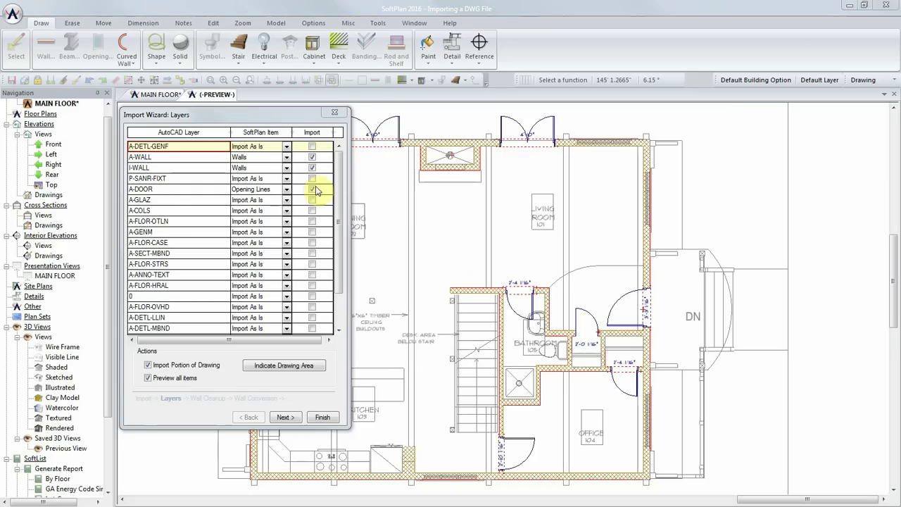
- Check every layer in the Import column so stairs, fixtures and cabinetry are included
left_click(313, 134)
left_click(314, 135)
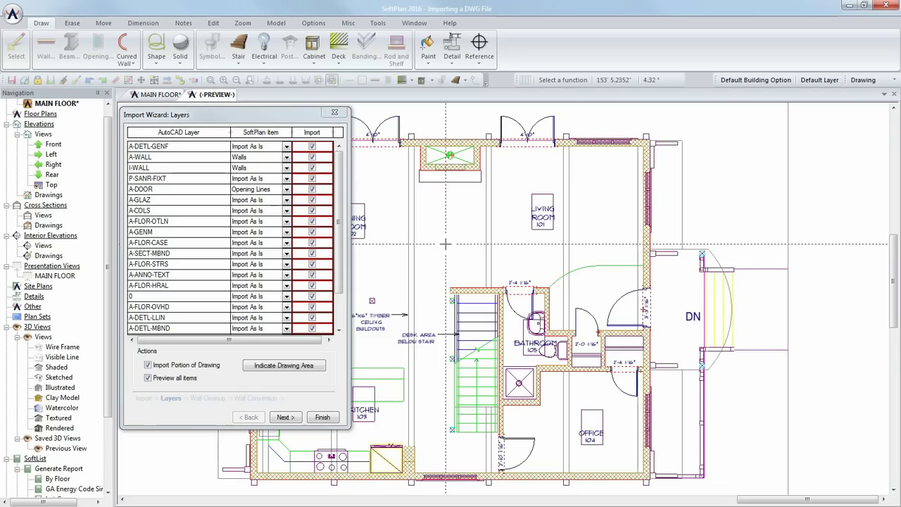
scroll(503, 299, "up", 5)
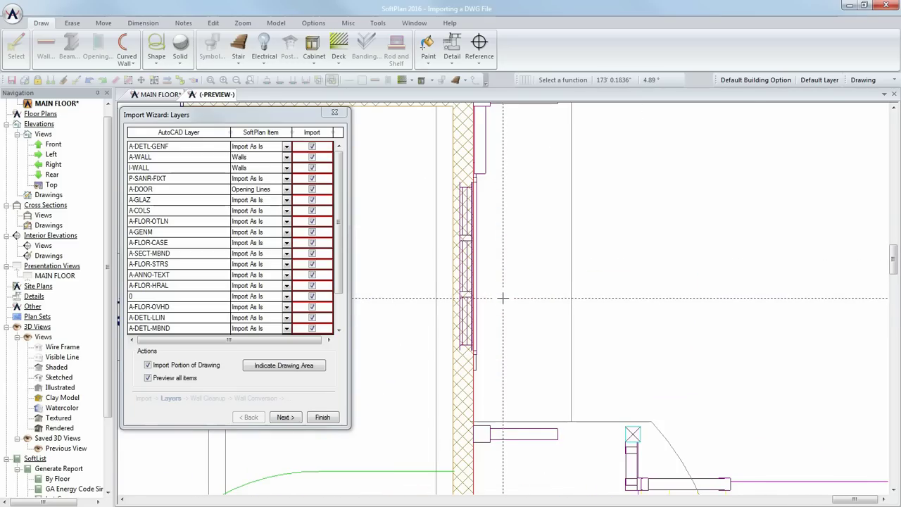
- Map the A-GLAZ window layer to Opening Lines
left_click(476, 270)
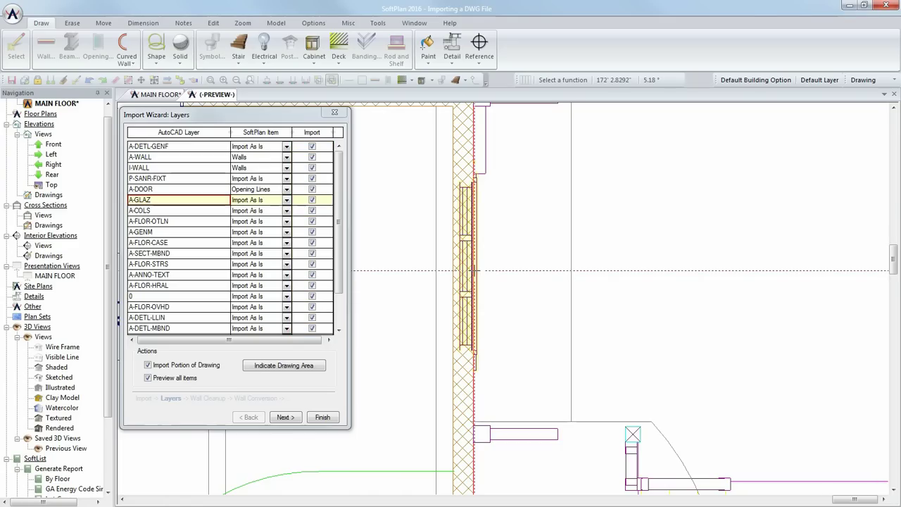
left_click(172, 203)
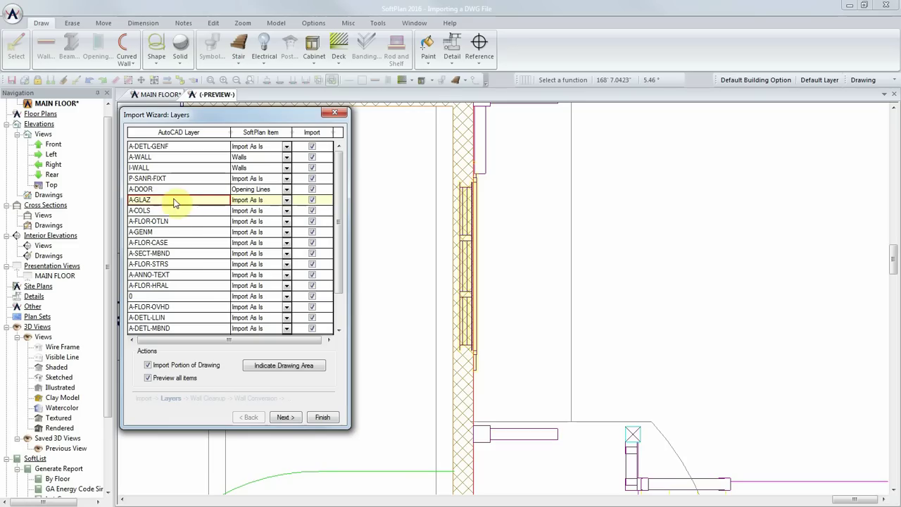
left_click(286, 201)
left_click(272, 219)
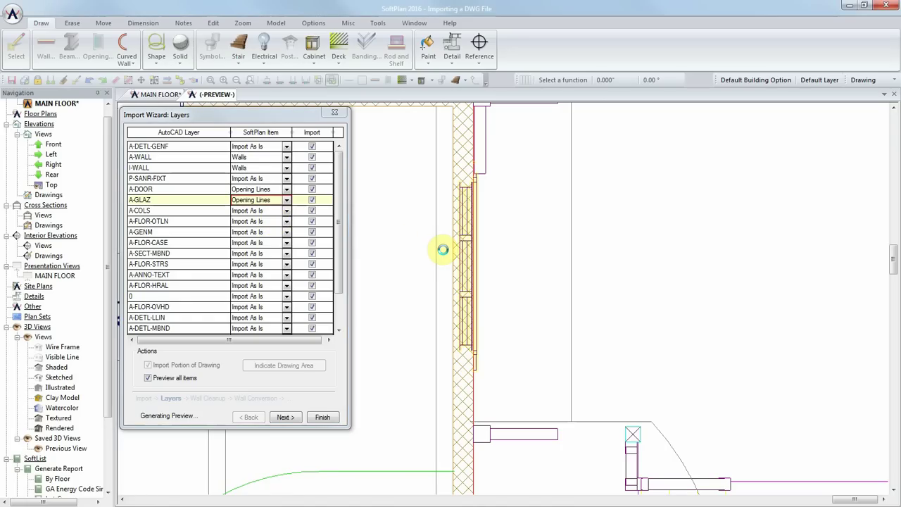
scroll(503, 298, "up", 4)
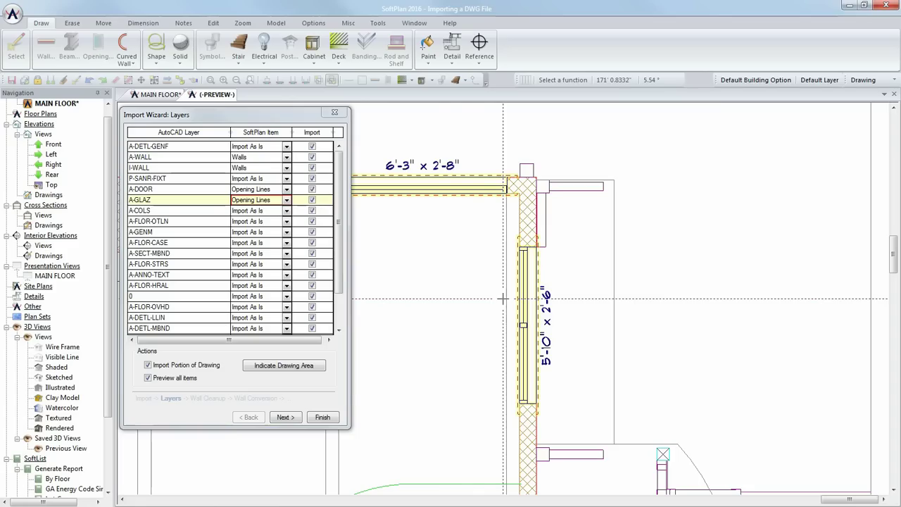
- Advance to the Wall Cleanup step and zoom in on the kitchen
left_click(286, 418)
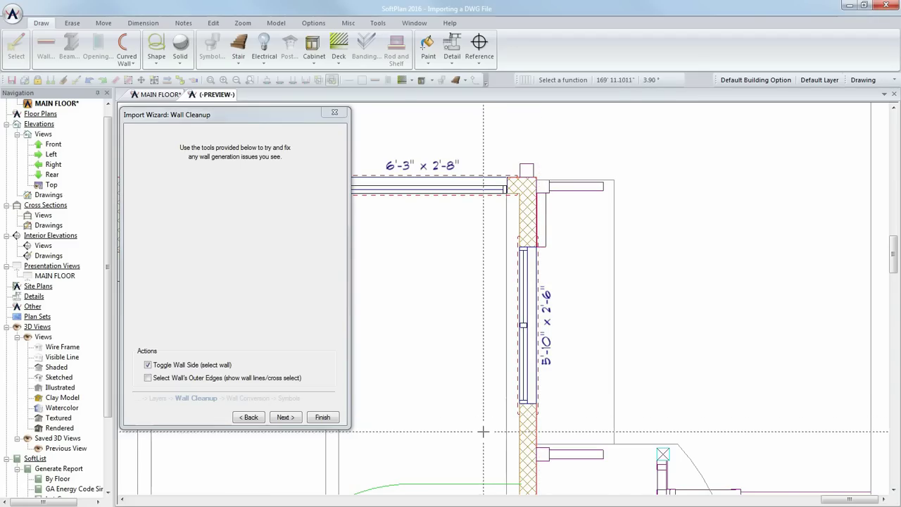
scroll(483, 431, "down", 4)
scroll(482, 431, "down", 2)
scroll(527, 359, "up", 3)
scroll(503, 298, "up", 3)
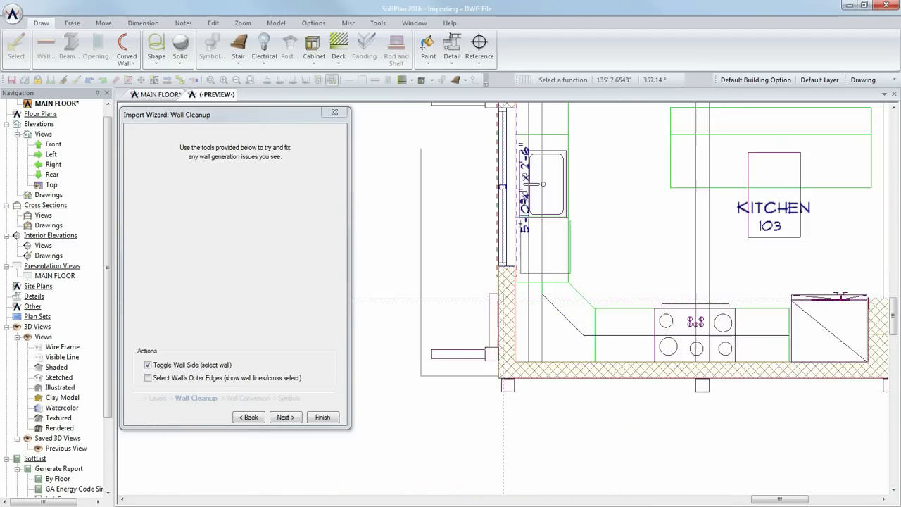
scroll(503, 298, "up", 2)
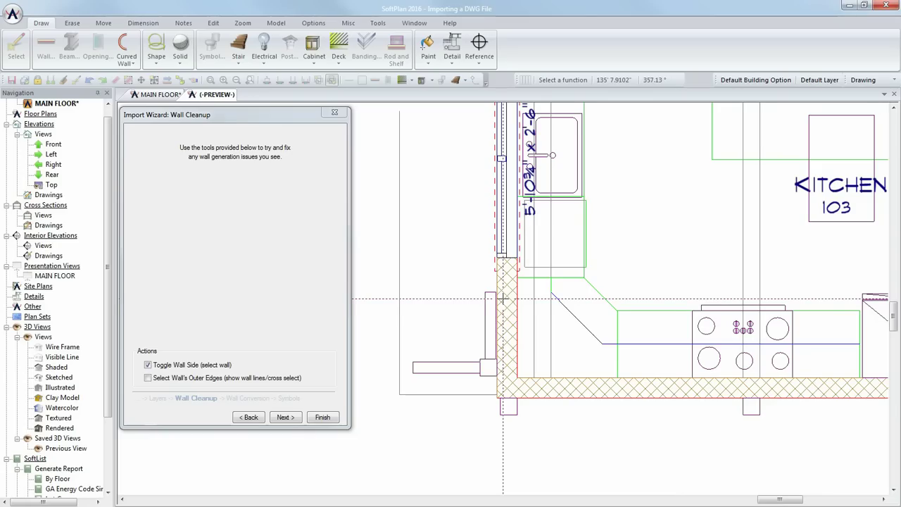
- Toggle the wall side of the wall beside the kitchen sink, then check the dining room and stair area
left_click(504, 298)
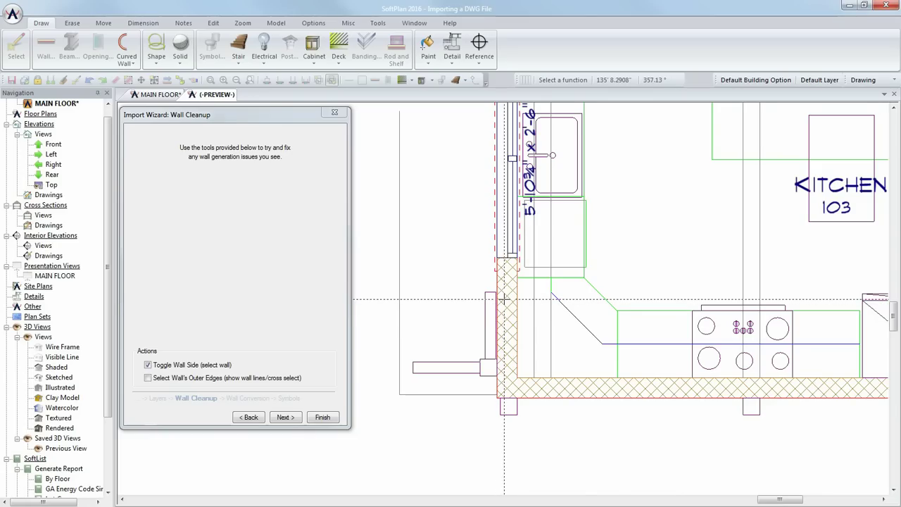
scroll(504, 298, "down", 3)
middle_click_drag(559, 196, 546, 378)
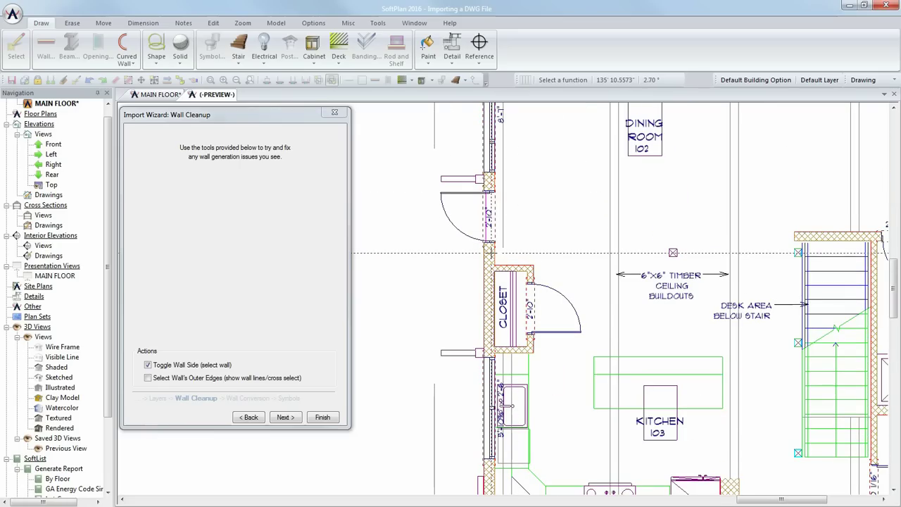
middle_click_drag(680, 260, 640, 291)
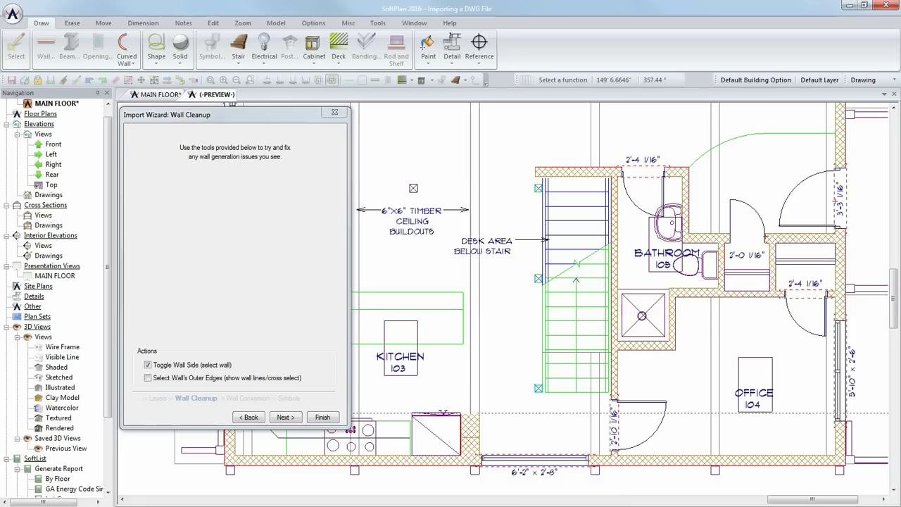
scroll(468, 438, "up", 1)
scroll(504, 297, "up", 1)
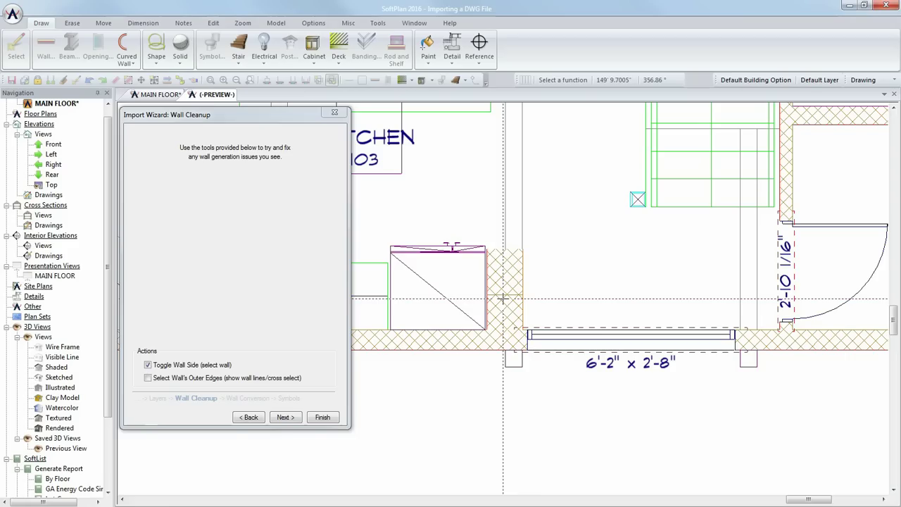
- Turn on Select Wall's Outer Edges and pick the outer edge of the kitchen wall
left_click(271, 378)
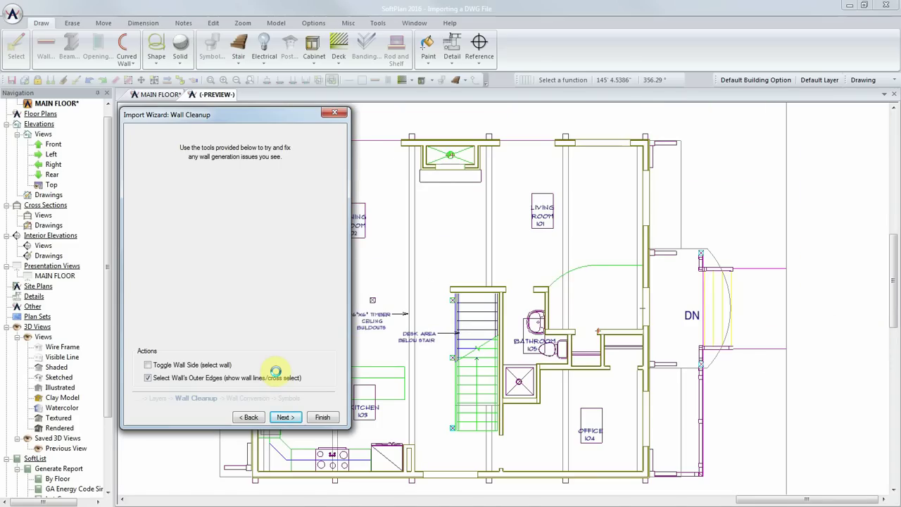
scroll(407, 459, "up", 2)
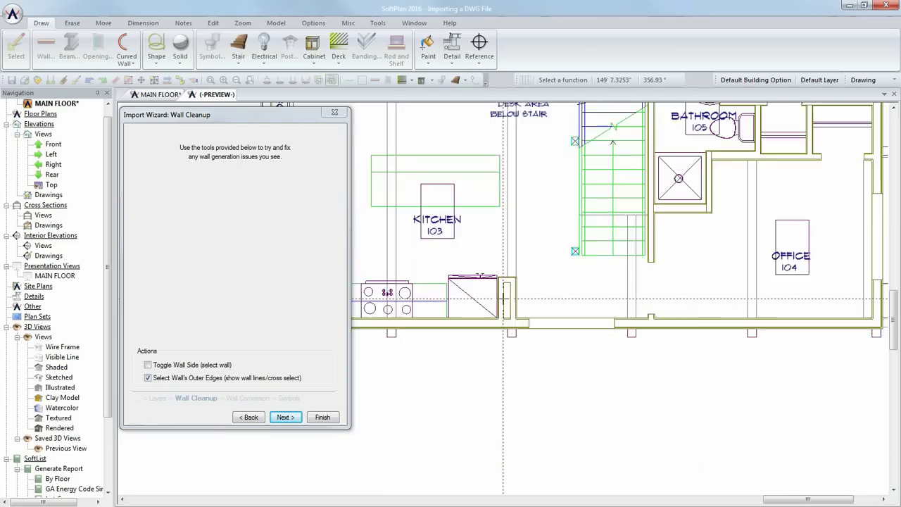
scroll(502, 298, "up", 1)
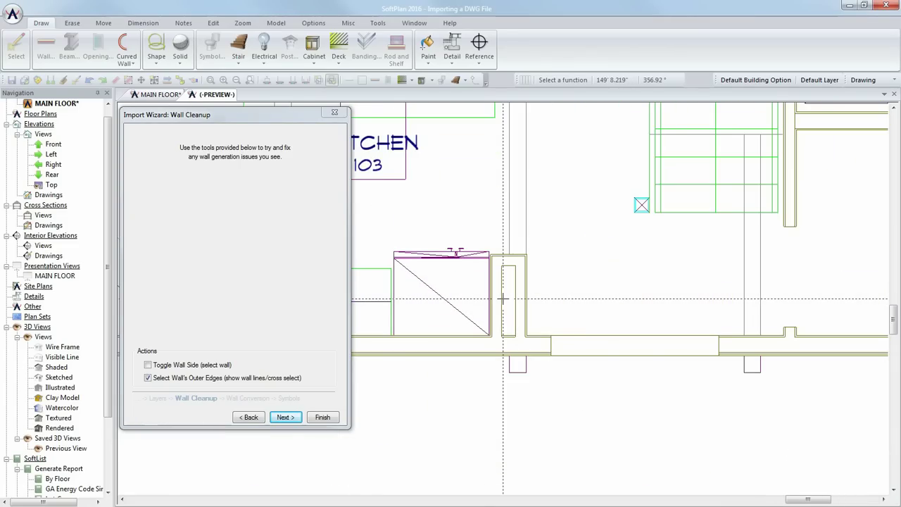
left_click(512, 298)
- Convert the Monolithic 4" and 4 1/2" walls to Partition 3.5" with default alignment
left_click(283, 419)
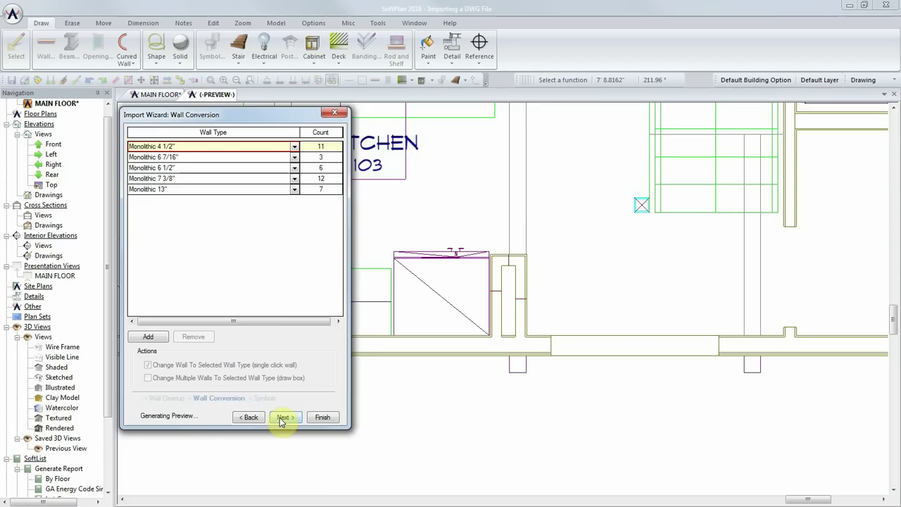
left_click(282, 418)
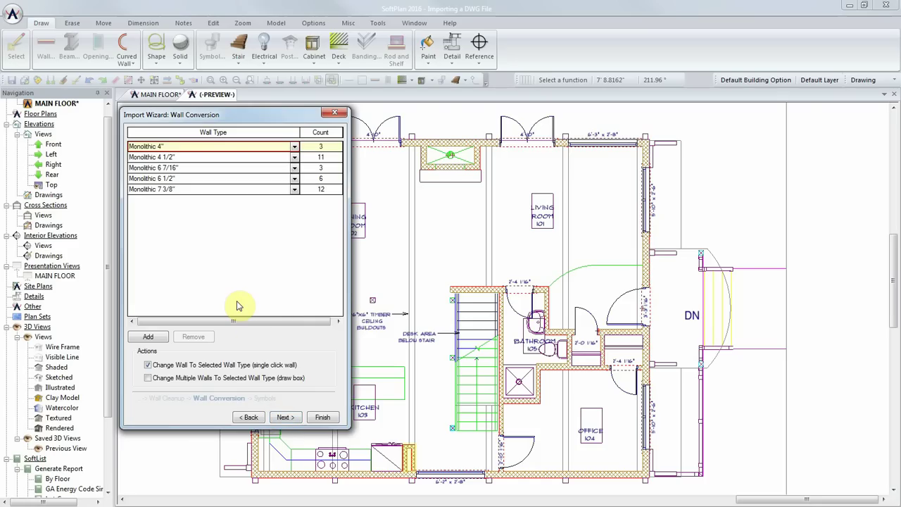
left_click(197, 149)
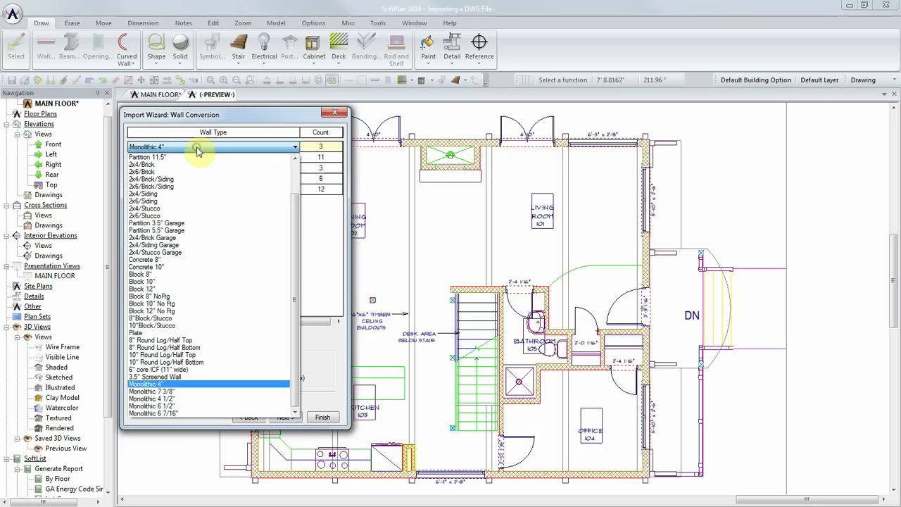
scroll(200, 178, "up", 2)
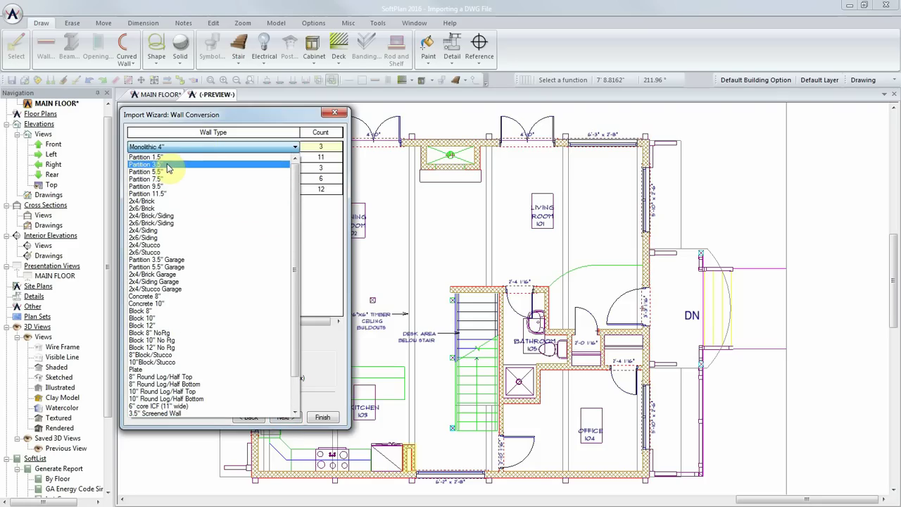
left_click(168, 165)
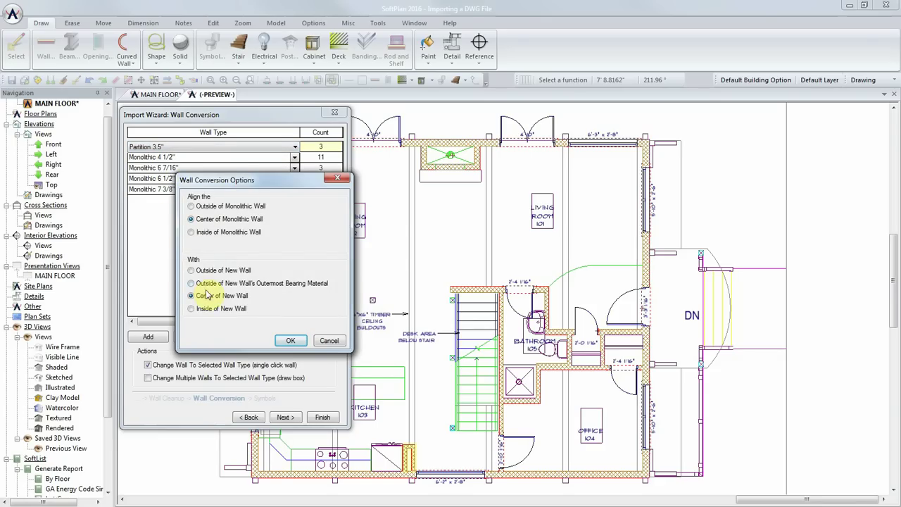
left_click(289, 340)
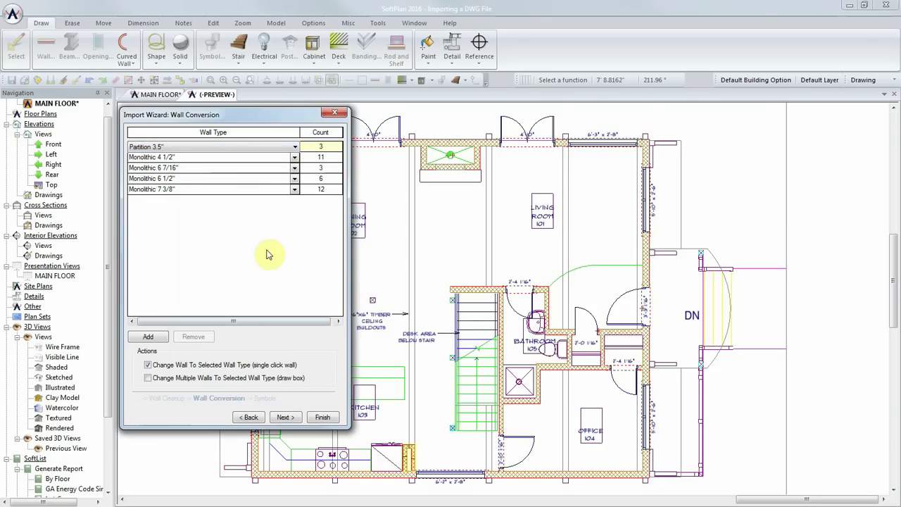
left_click(266, 160)
left_click(265, 160)
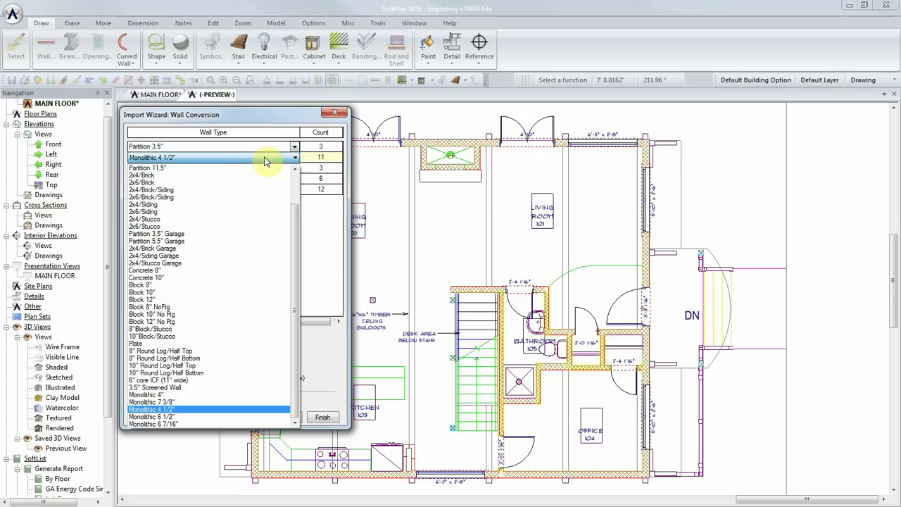
scroll(242, 226, "up", 2)
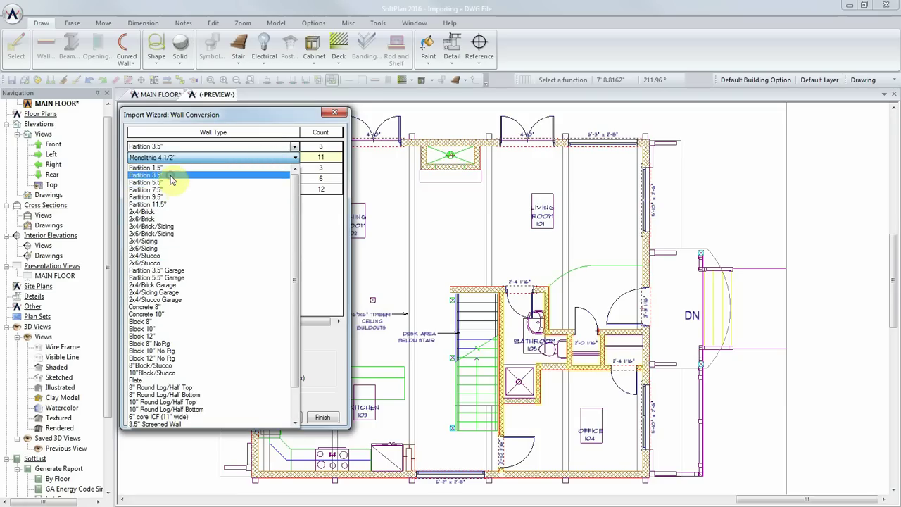
left_click(173, 171)
left_click(292, 345)
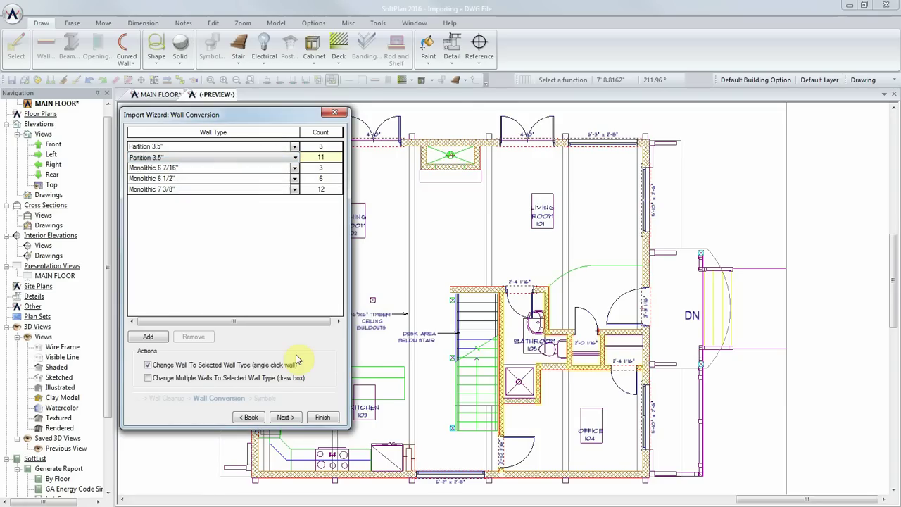
- Convert the Monolithic 6 7/16" and 6 1/2" walls to Partition 5.5" with default alignment
left_click(177, 170)
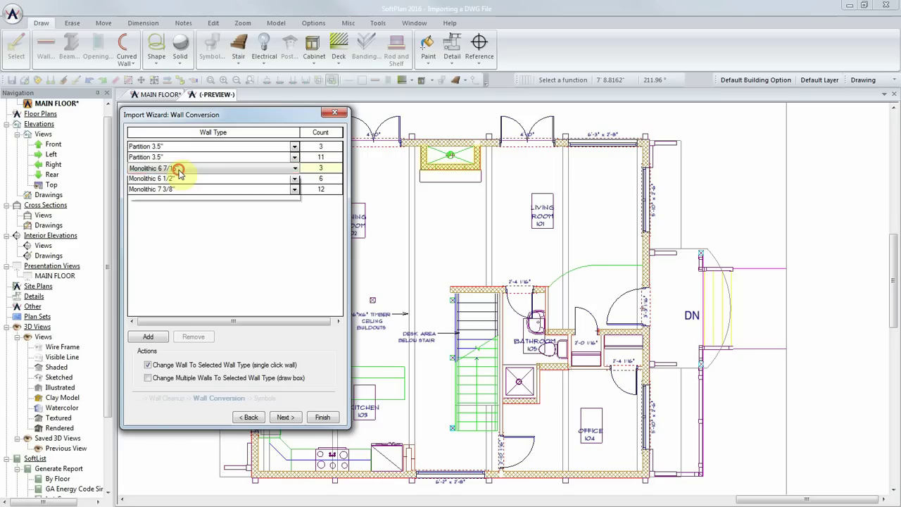
left_click(178, 171)
scroll(180, 197, "up", 2)
left_click(177, 195)
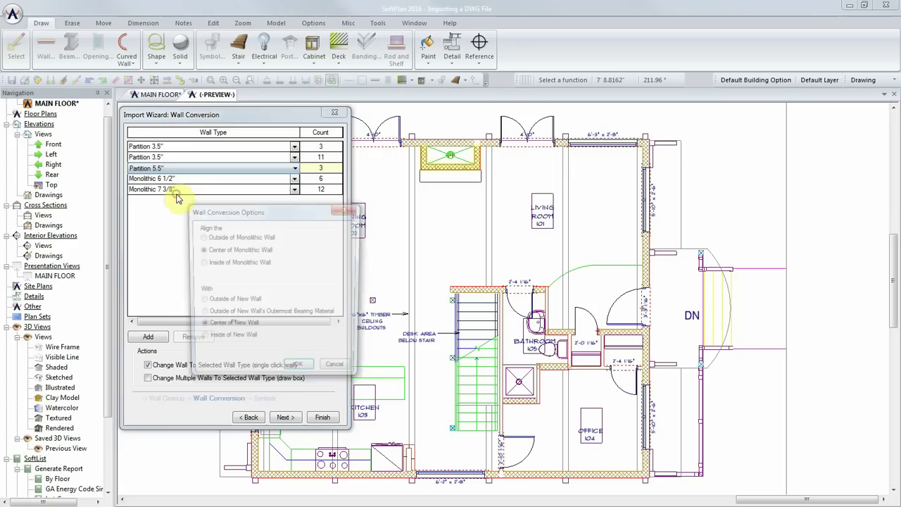
left_click(301, 371)
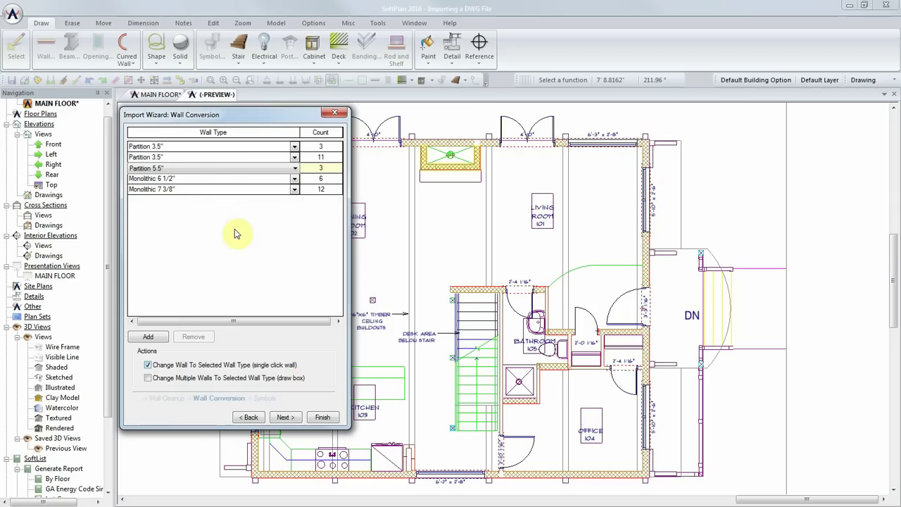
left_click(198, 181)
left_click(199, 183)
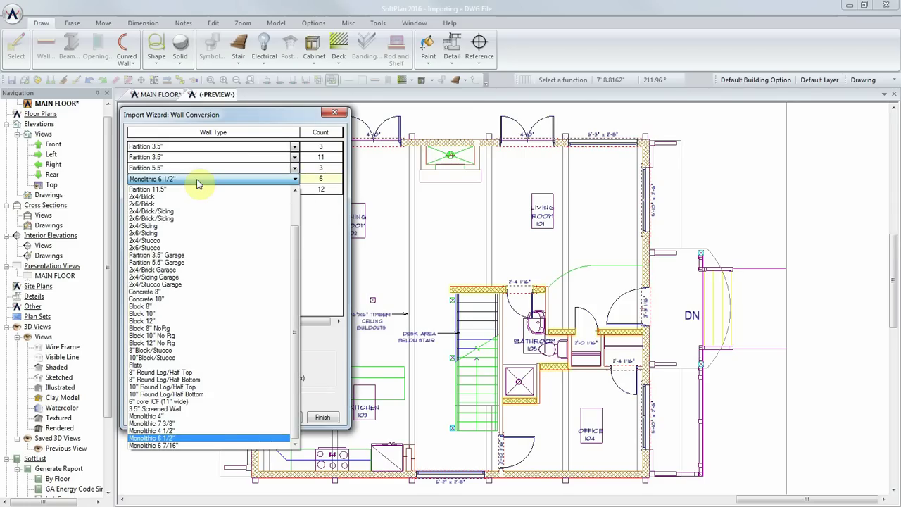
scroll(176, 274, "up", 2)
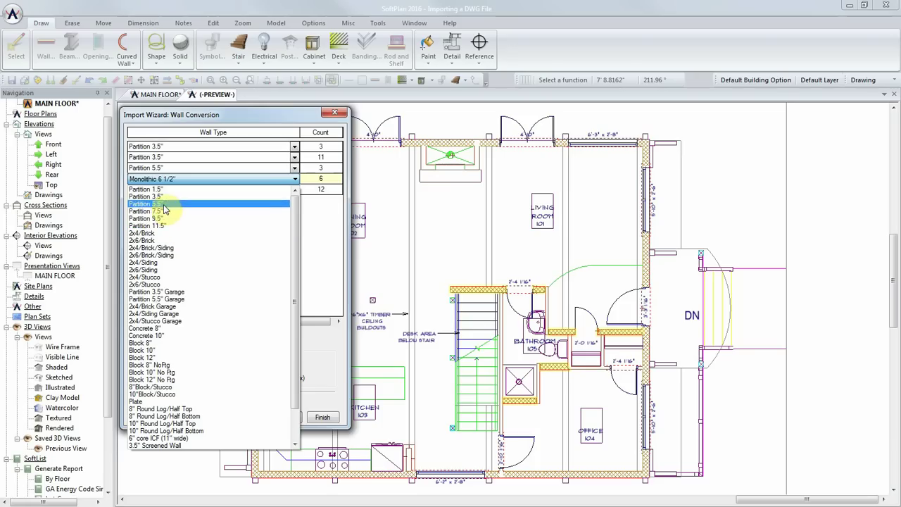
left_click(162, 204)
left_click(286, 382)
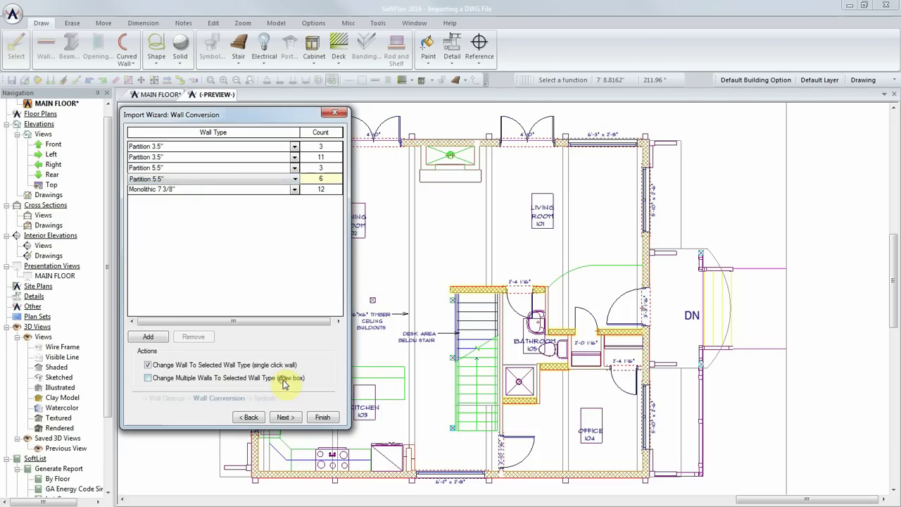
- Convert the Monolithic 7 3/8" exterior walls to 2x6/Stucco, aligned outside to outside
left_click(200, 191)
left_click(201, 190)
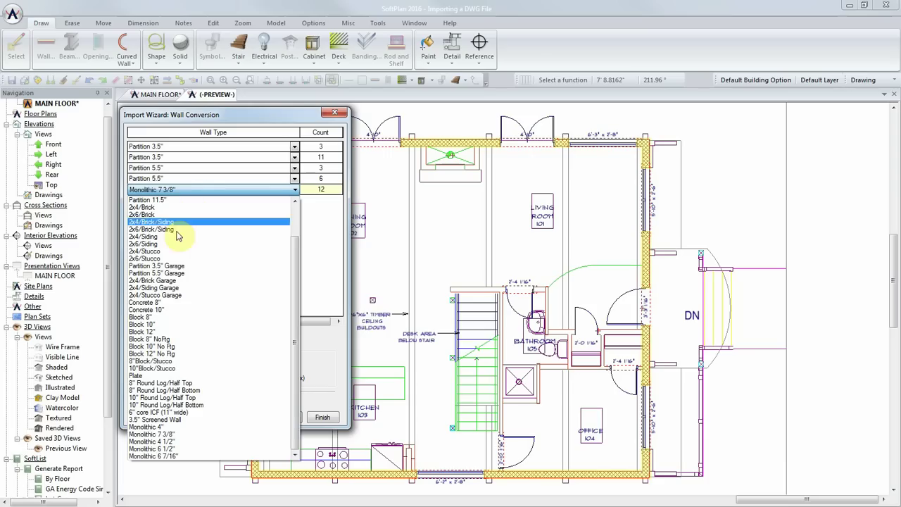
left_click(167, 258)
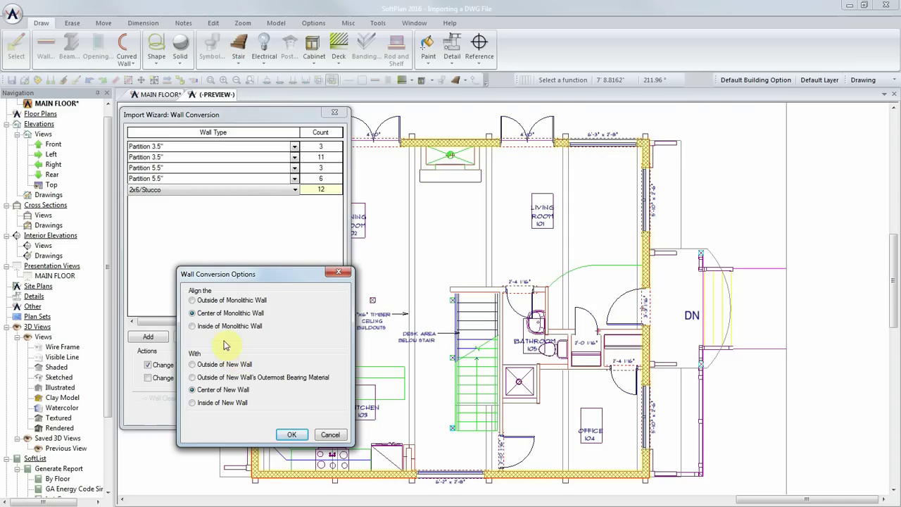
left_click(210, 302)
left_click(221, 365)
left_click(290, 434)
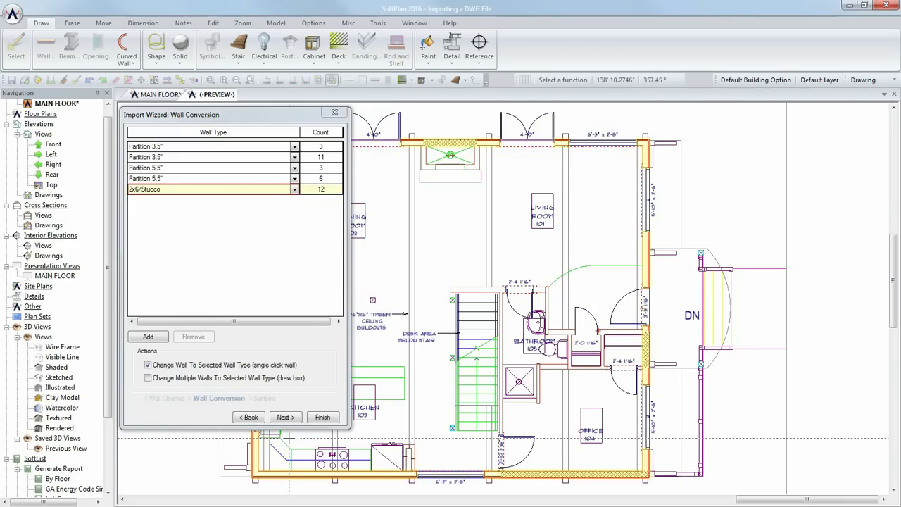
left_click(285, 418)
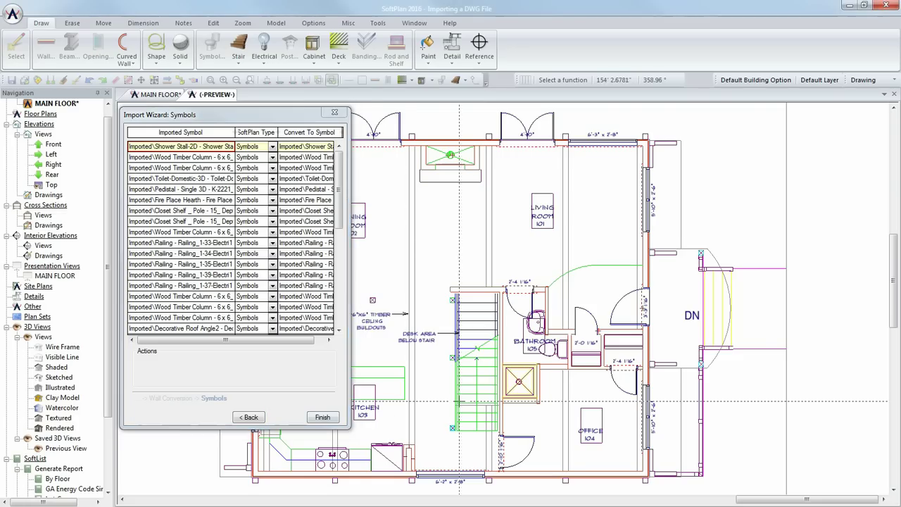
- Set the Toilet-Domestic symbol to convert to Bathroom\toilet 01 from the library
scroll(503, 299, "up", 1)
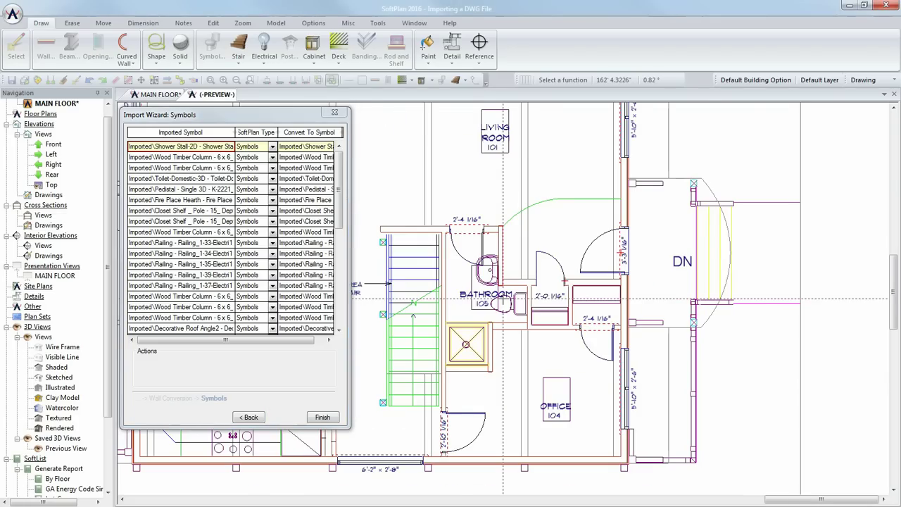
scroll(503, 299, "up", 2)
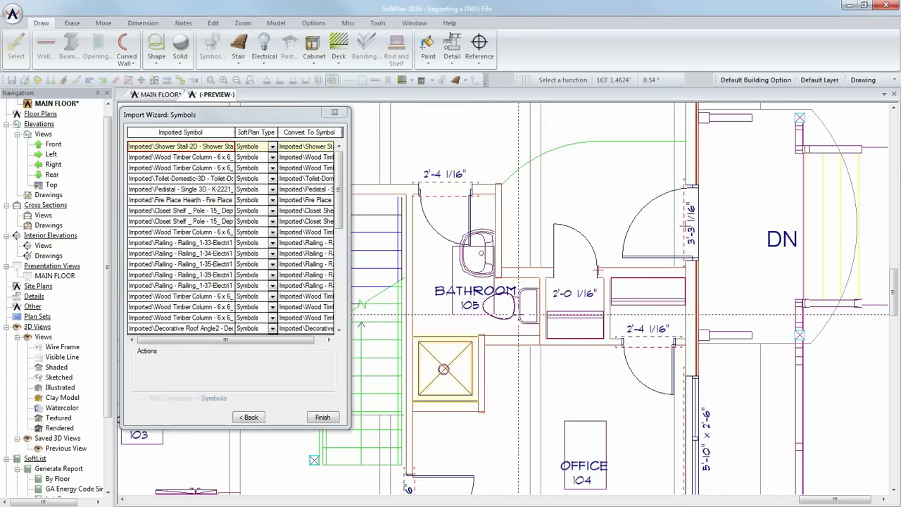
left_click(180, 178)
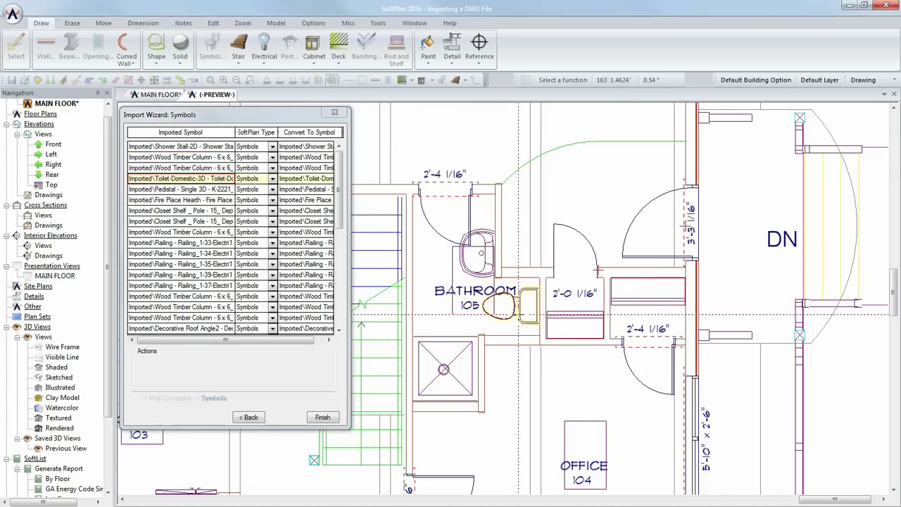
left_click(304, 180)
left_click(305, 180)
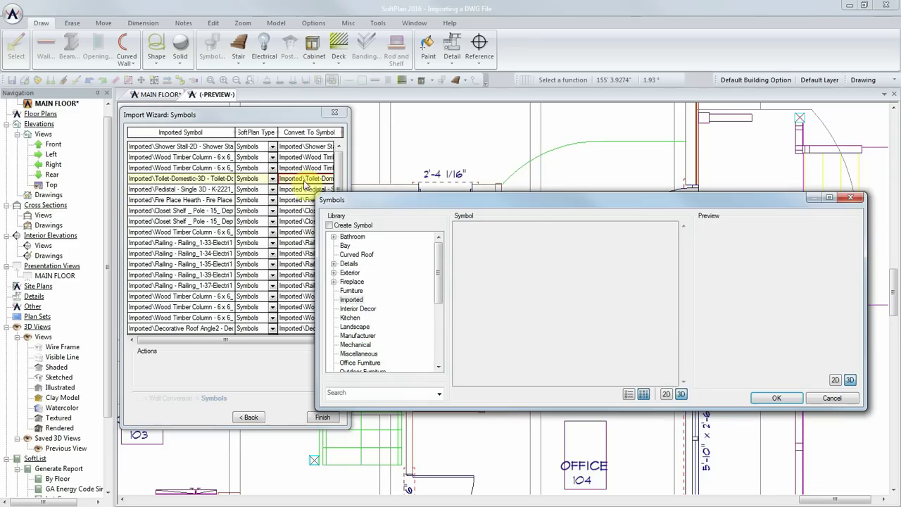
left_click(355, 238)
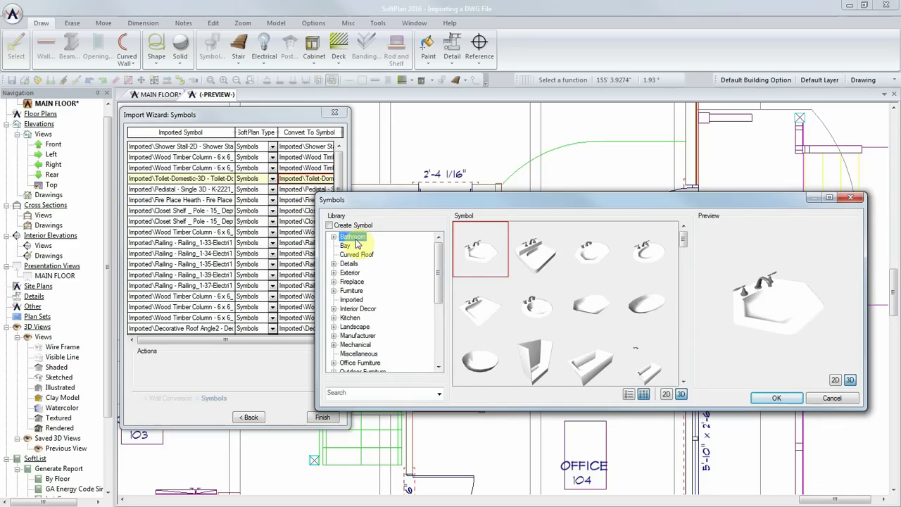
left_click_drag(683, 239, 692, 373)
left_click(593, 245)
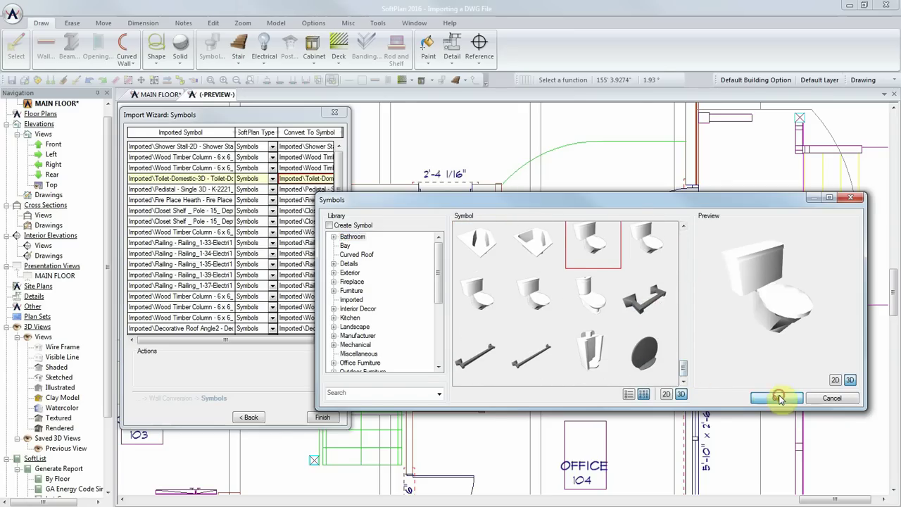
left_click(774, 397)
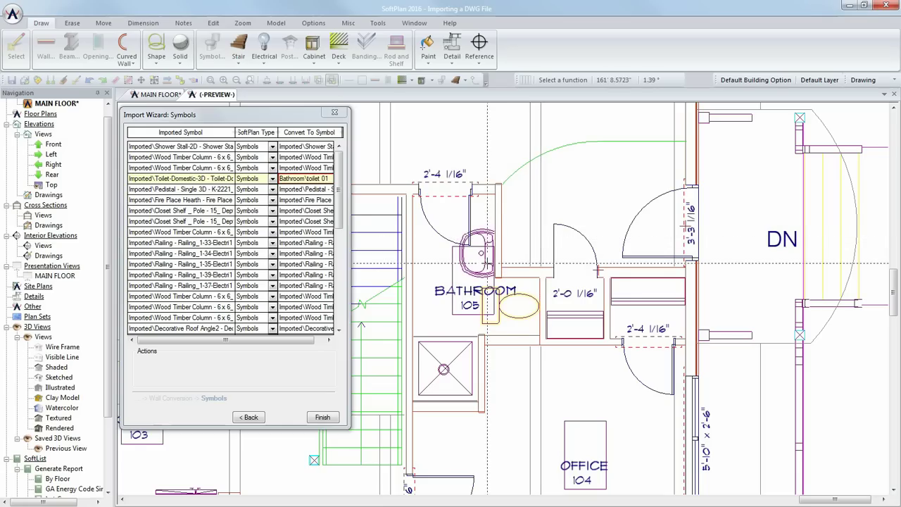
- Convert the imported pedestal sink symbol to Bathroom\pedestal
left_click(285, 189)
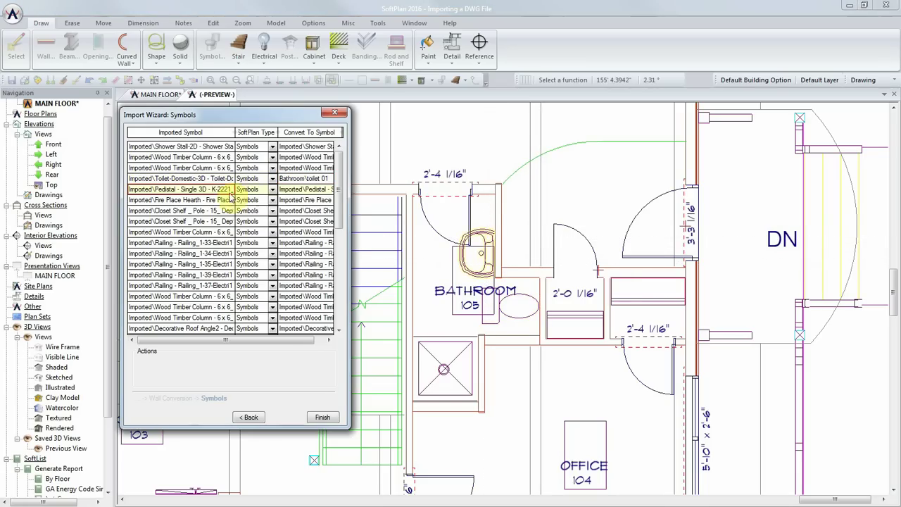
double_click(285, 190)
left_click(344, 249)
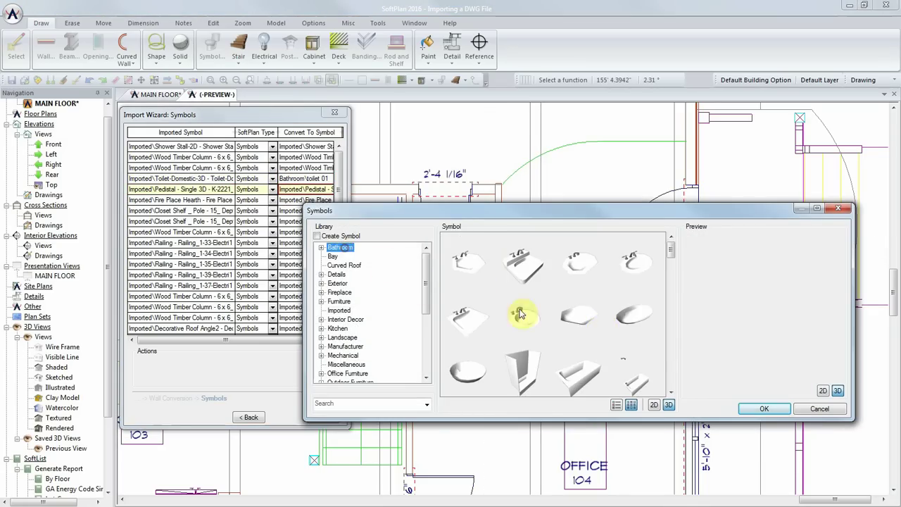
scroll(670, 352, "down", 5)
scroll(671, 354, "down", 3)
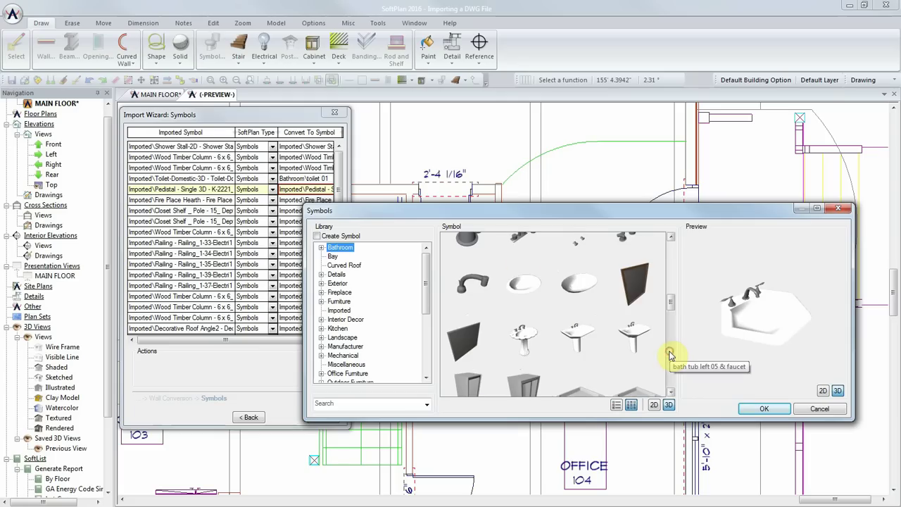
left_click(591, 343)
left_click(764, 408)
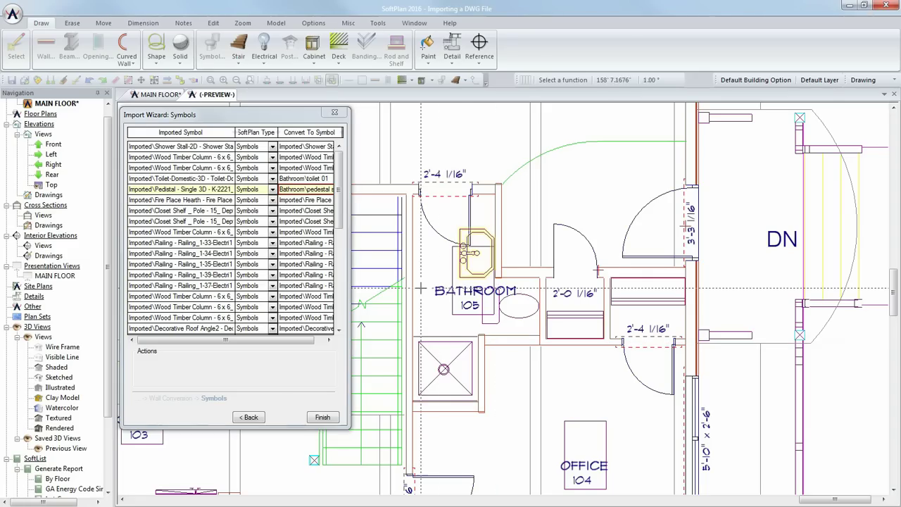
- Convert the Shower Stall-2D symbol to Bathroom\shower 32
left_click(458, 354)
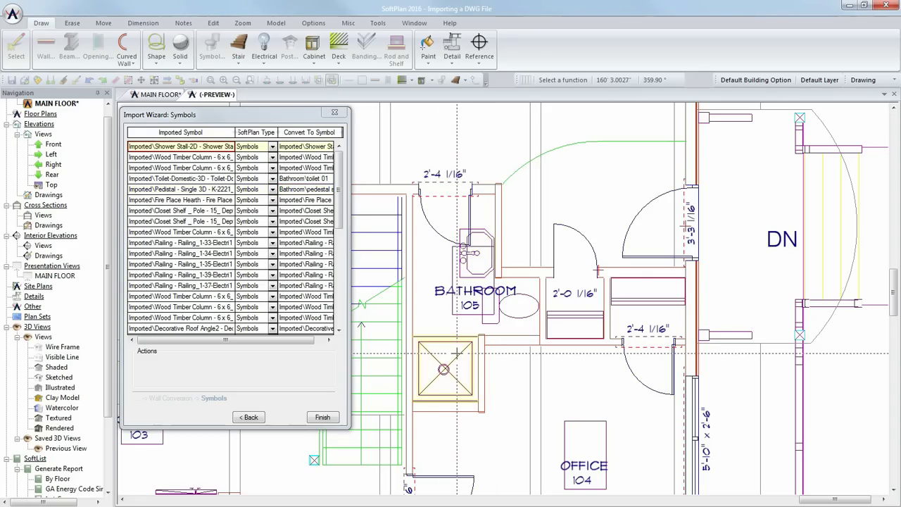
left_click(307, 146)
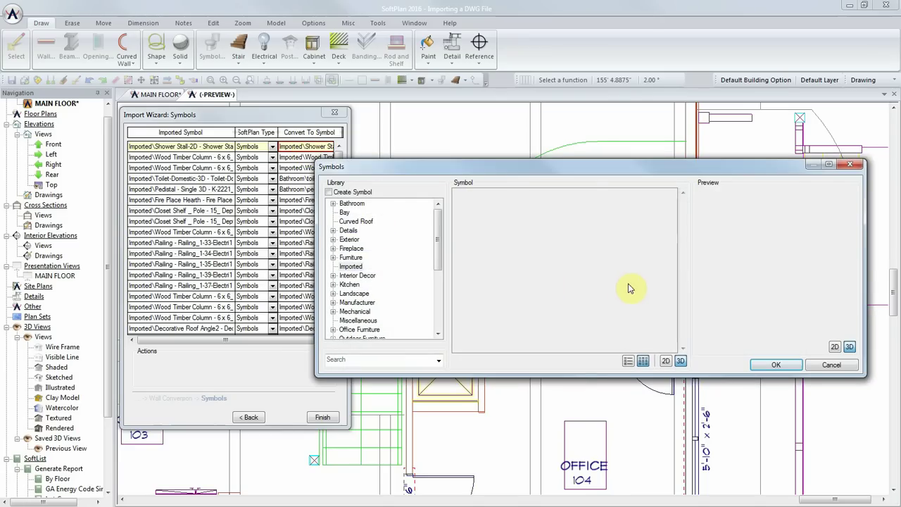
left_click(351, 203)
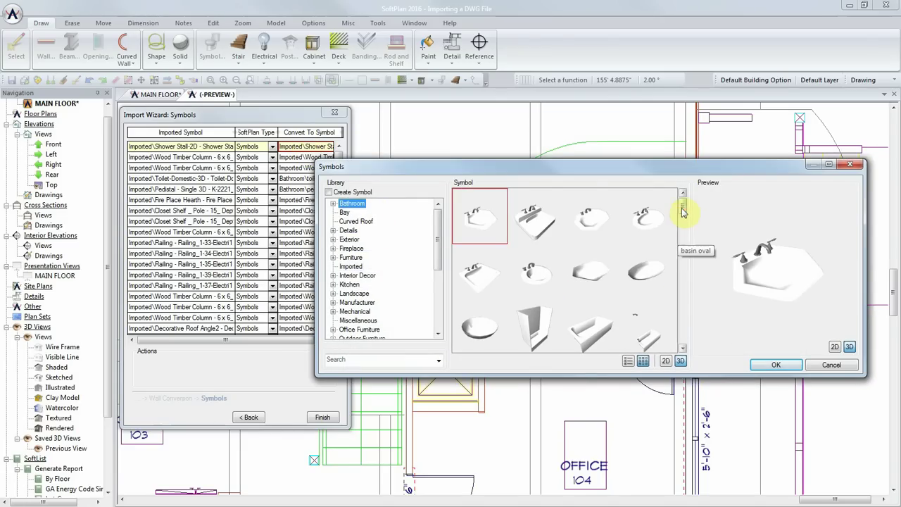
left_click_drag(682, 211, 683, 276)
left_click(480, 205)
left_click(766, 364)
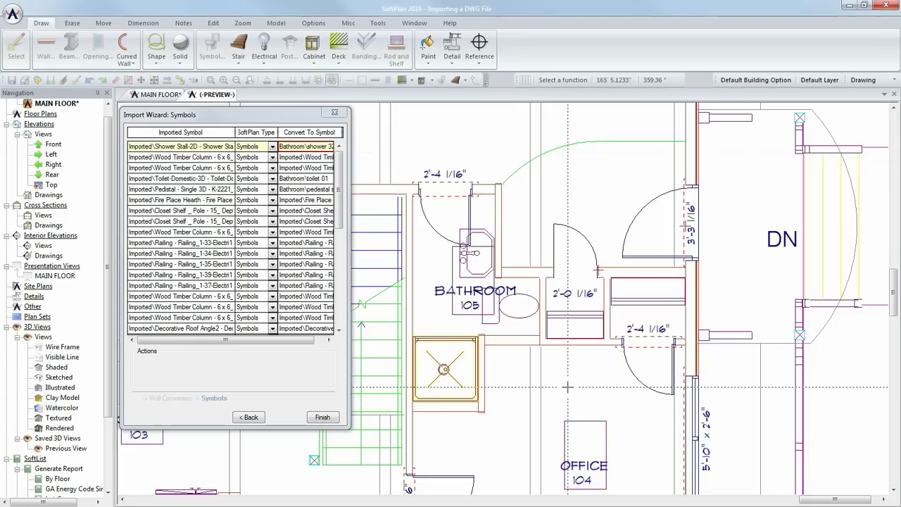
- Convert fridge1 into a refrigerator symbol from the Kitchen > Appliances library
scroll(620, 352, "up", 3)
scroll(232, 282, "down", 10)
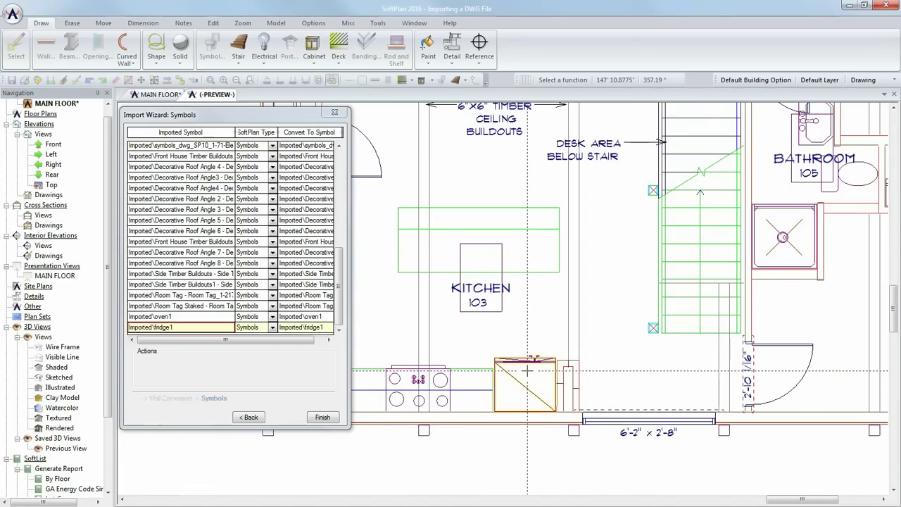
left_click(297, 326)
left_click(297, 327)
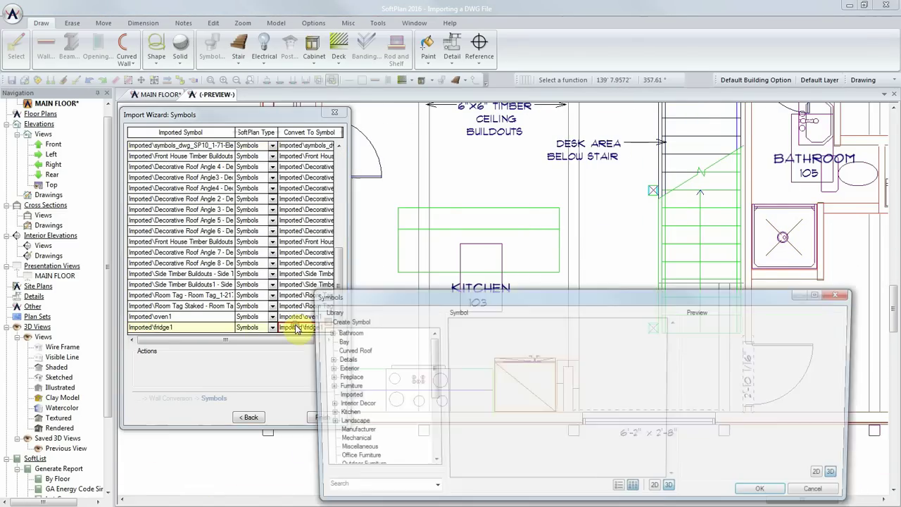
left_click(342, 414)
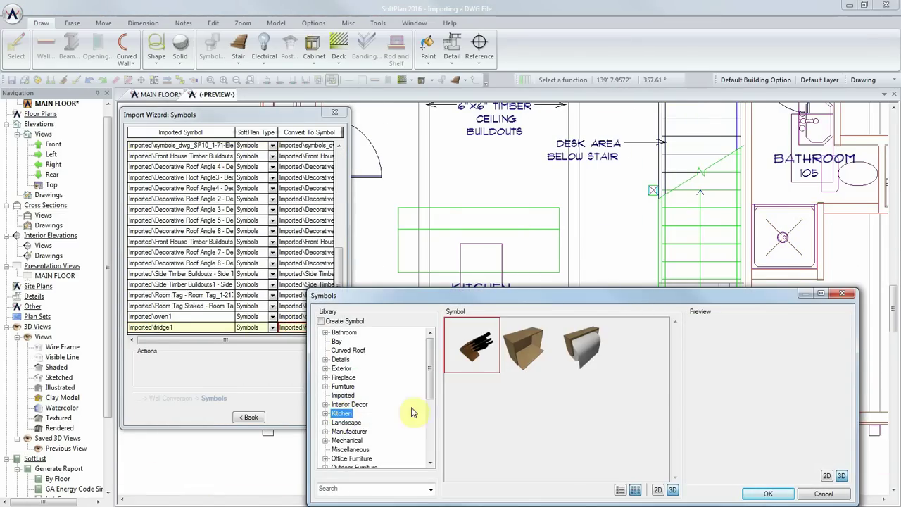
left_click(325, 414)
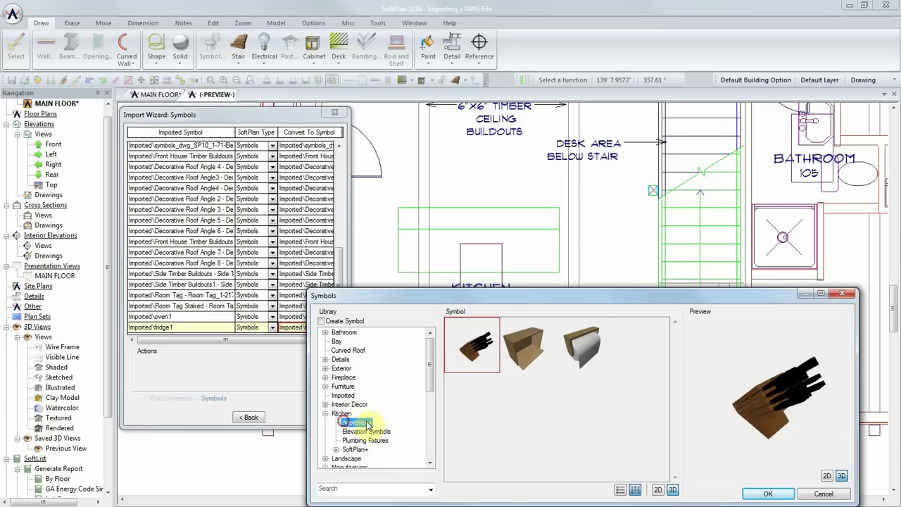
left_click(356, 422)
left_click_drag(677, 332, 674, 421)
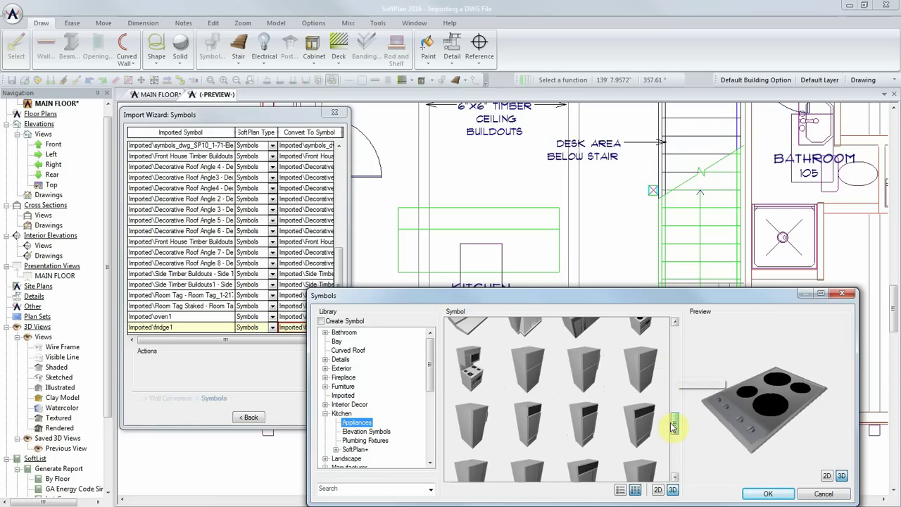
left_click(586, 384)
left_click(764, 494)
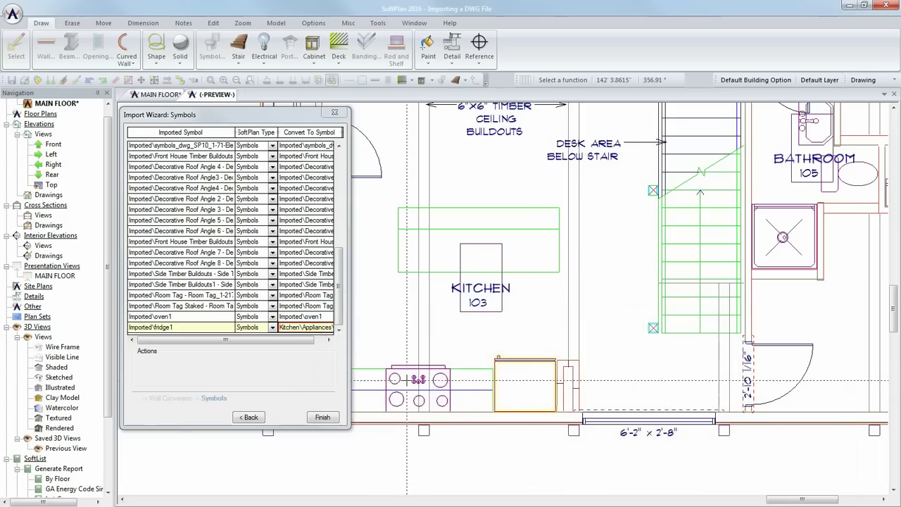
- Convert oven1 into a Kitchen > Appliances range symbol and finish the symbol import
left_click(317, 317)
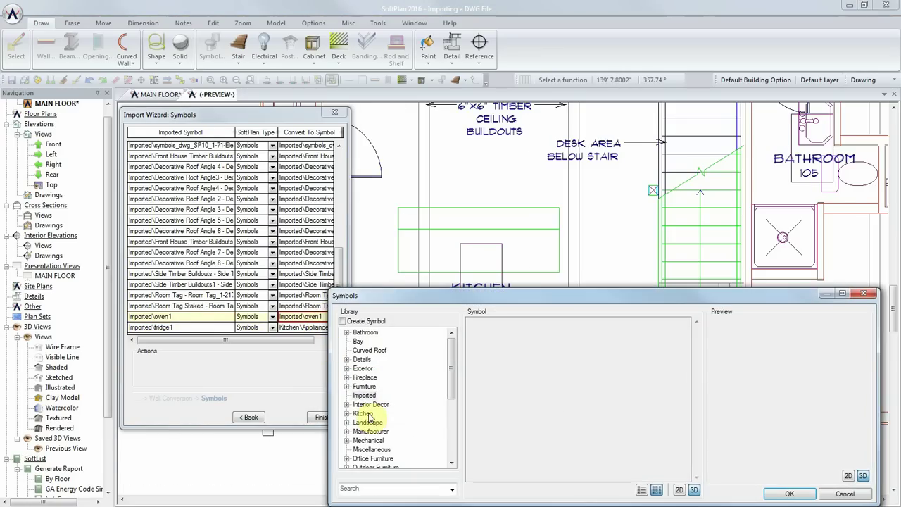
left_click(346, 414)
left_click(378, 422)
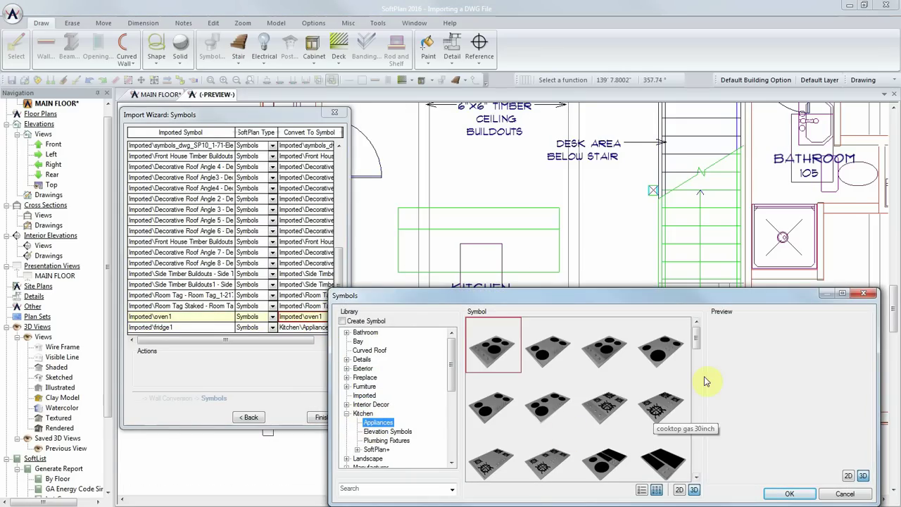
left_click_drag(701, 338, 697, 404)
left_click(493, 401)
left_click(790, 494)
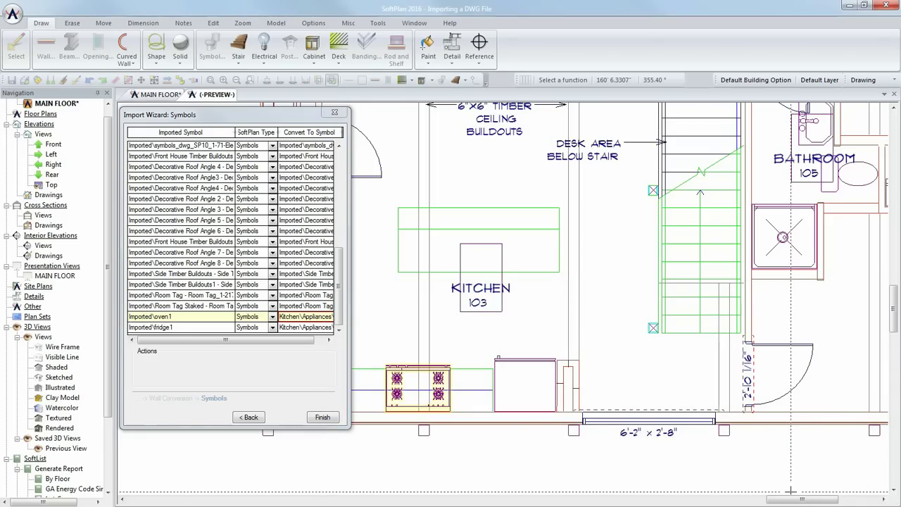
left_click(324, 417)
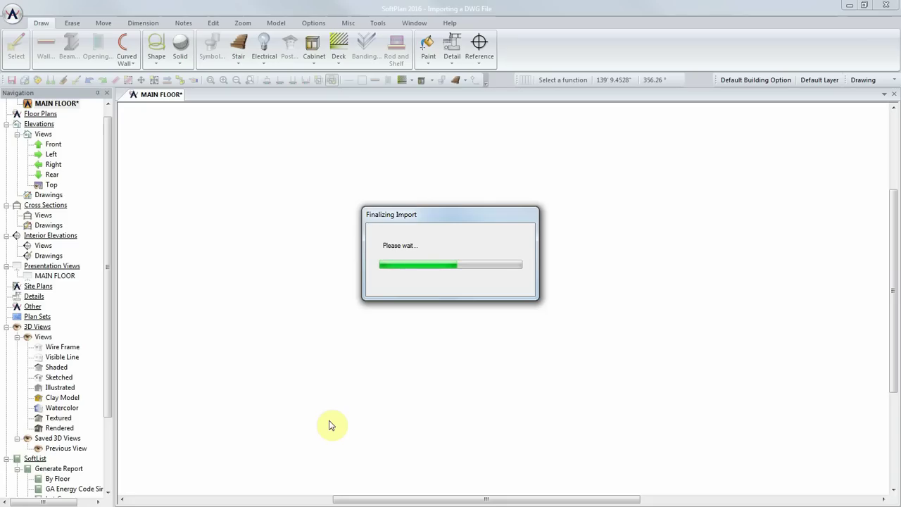
- Acknowledge the finished-import message and zoom in toward the bathroom on MAIN FLOOR
left_click(485, 304)
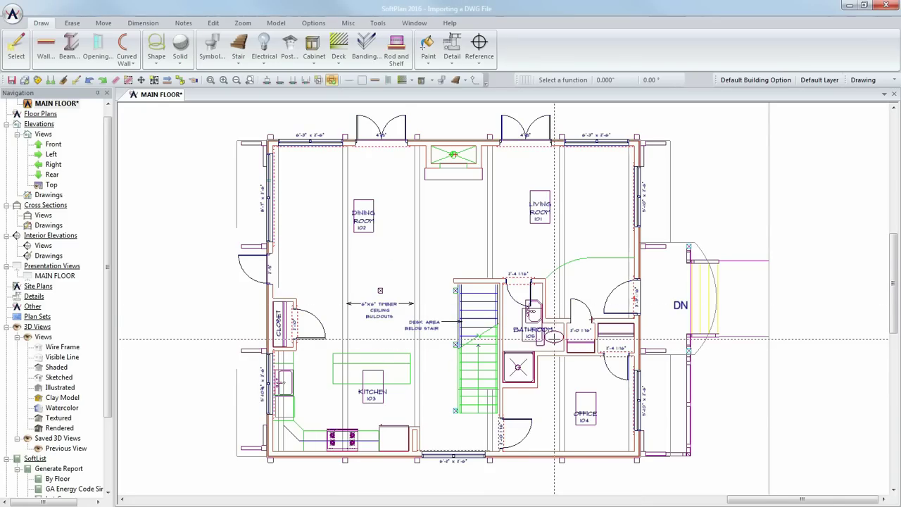
scroll(555, 339, "up", 3)
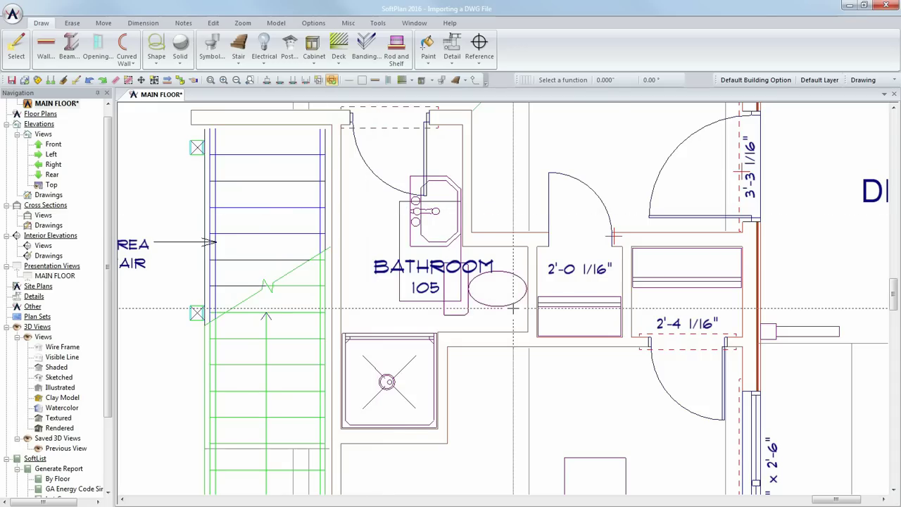
- Reverse the bathroom toilet symbol vertically so it faces the other way
right_click(510, 307)
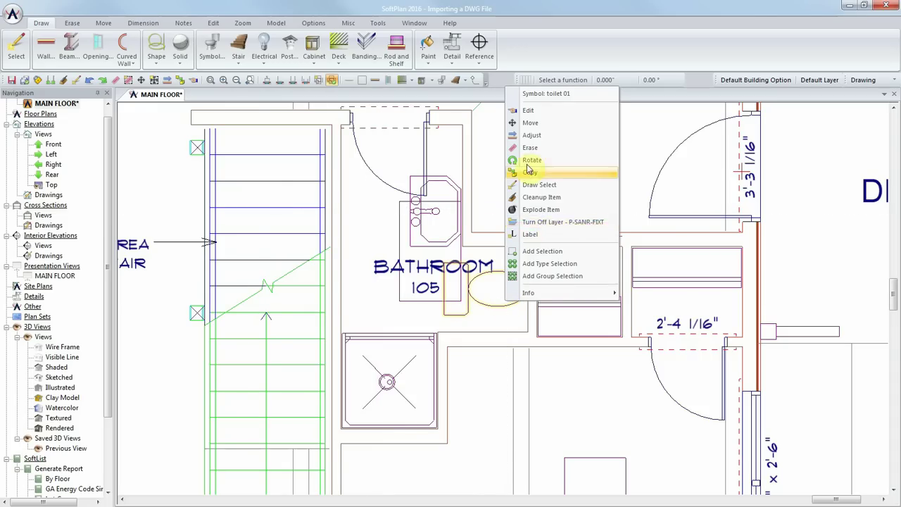
left_click(528, 111)
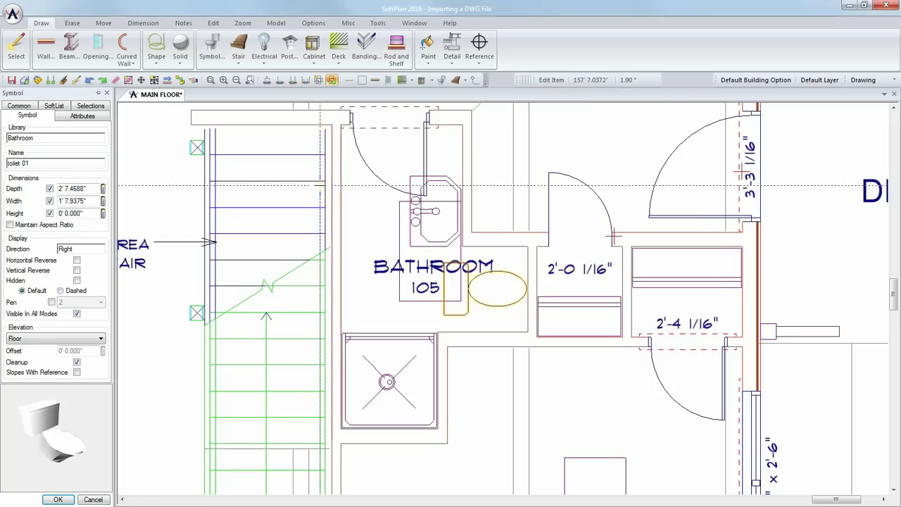
left_click(77, 270)
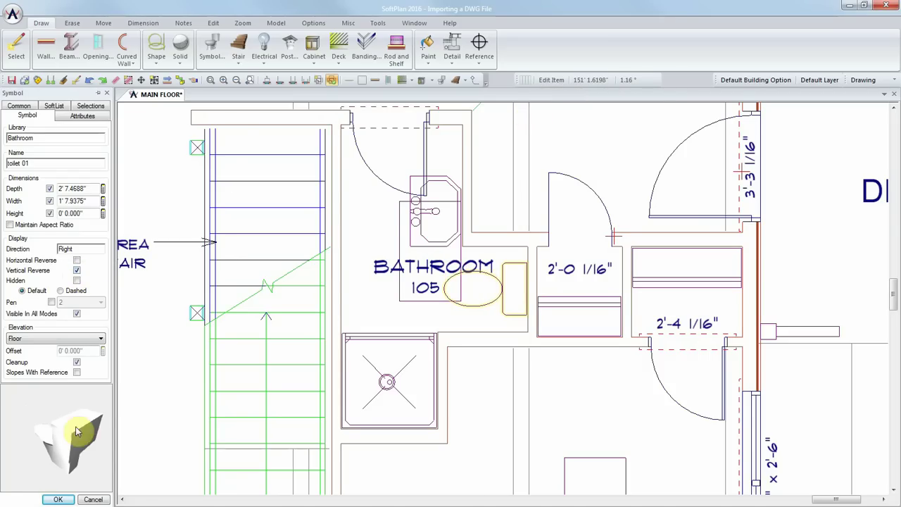
left_click(58, 499)
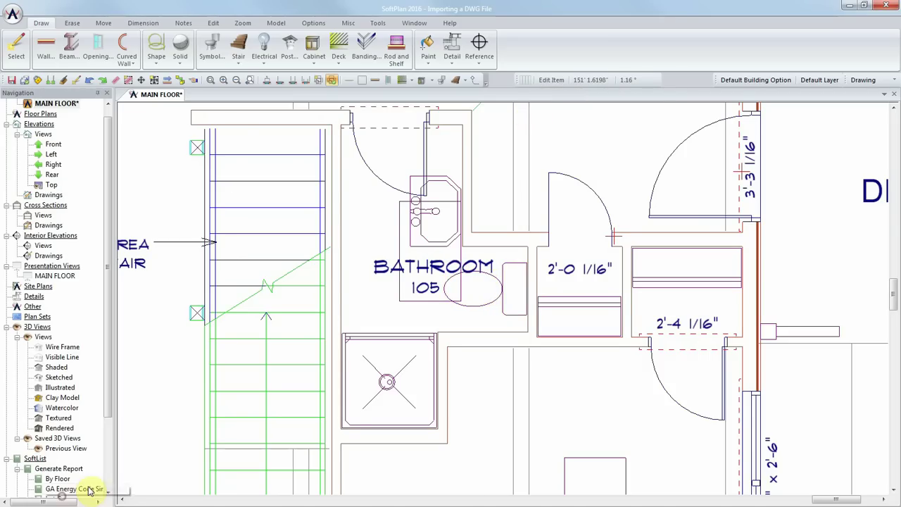
- Reverse the pedestal sink symbol vertically as well
right_click(427, 234)
mouse_move(472, 236)
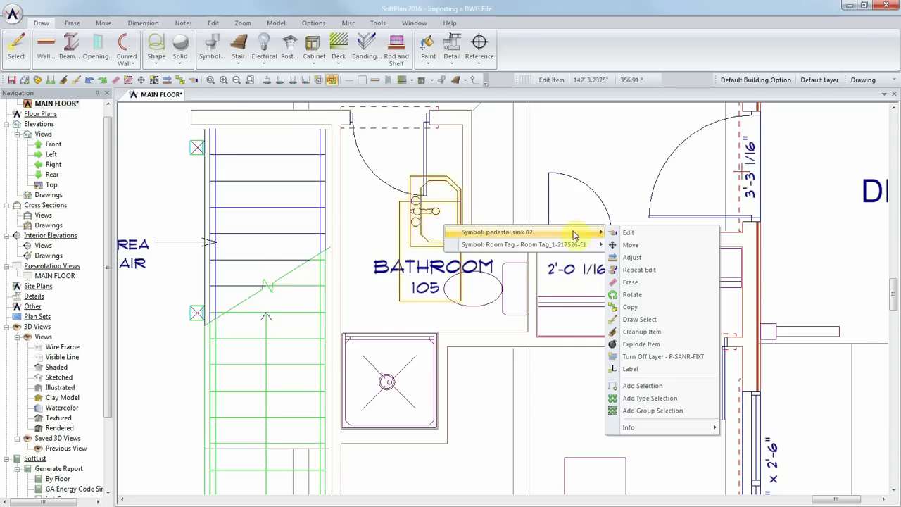
left_click(629, 232)
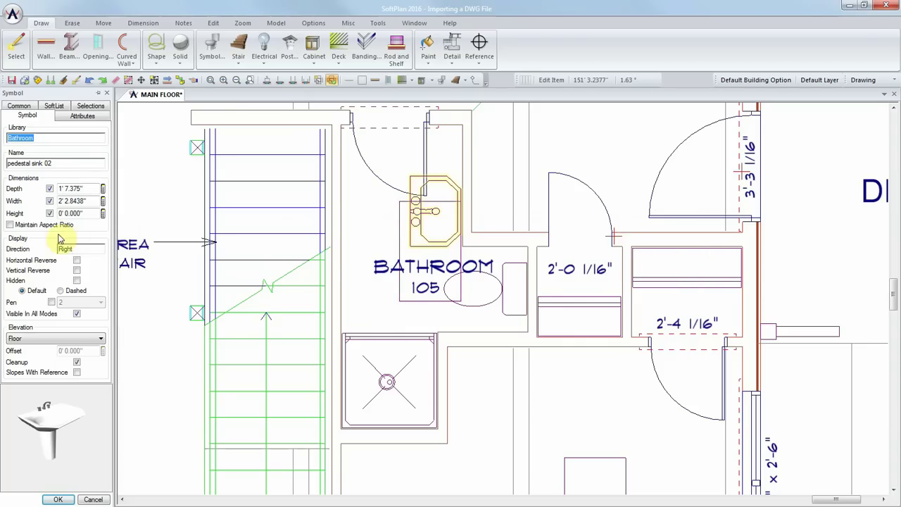
left_click(77, 271)
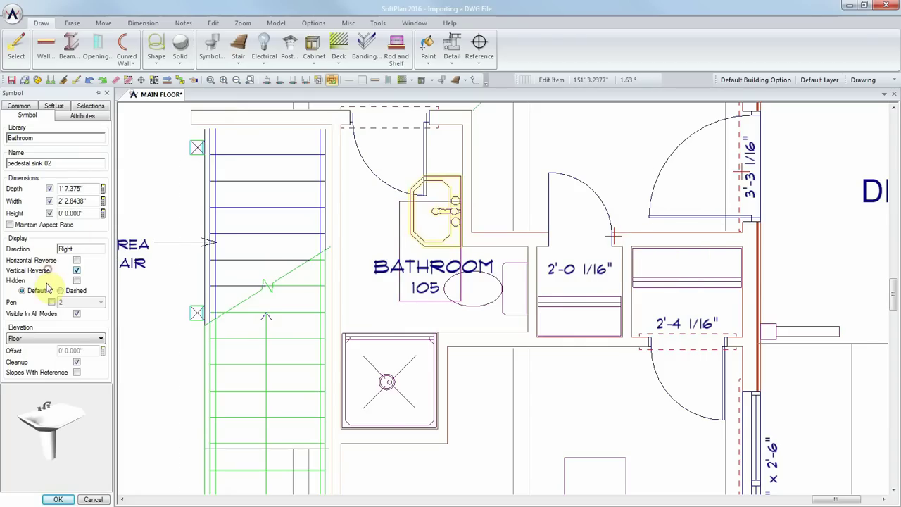
left_click(52, 498)
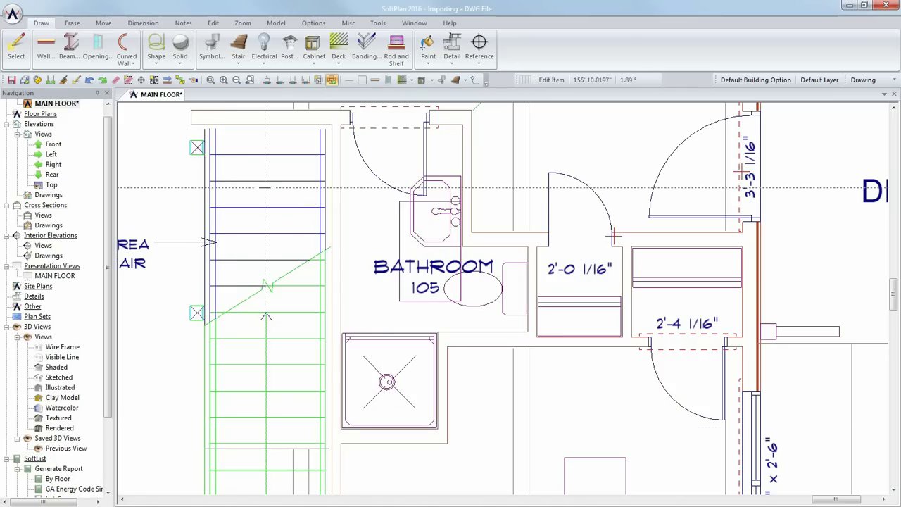
- Save the plan and view the whole house in a Textured 3D view, tilted down and orbited
left_click(250, 80)
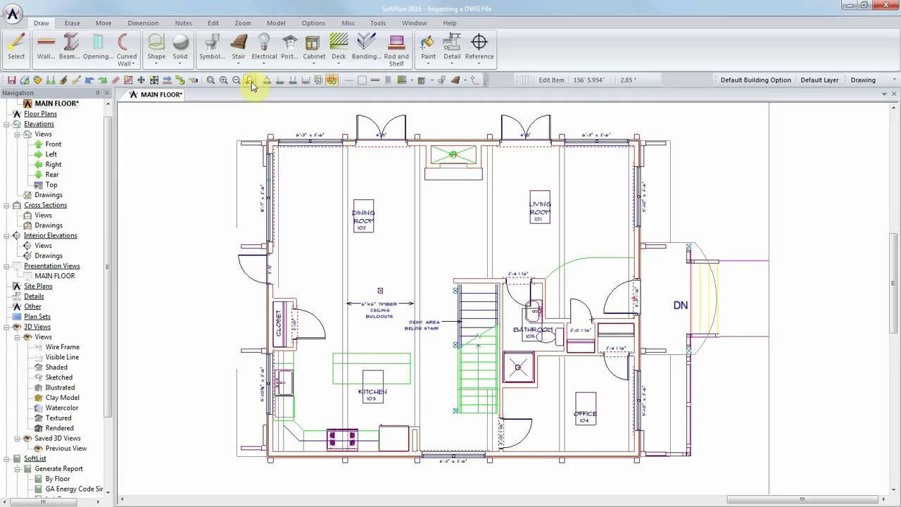
double_click(54, 427)
left_click(442, 281)
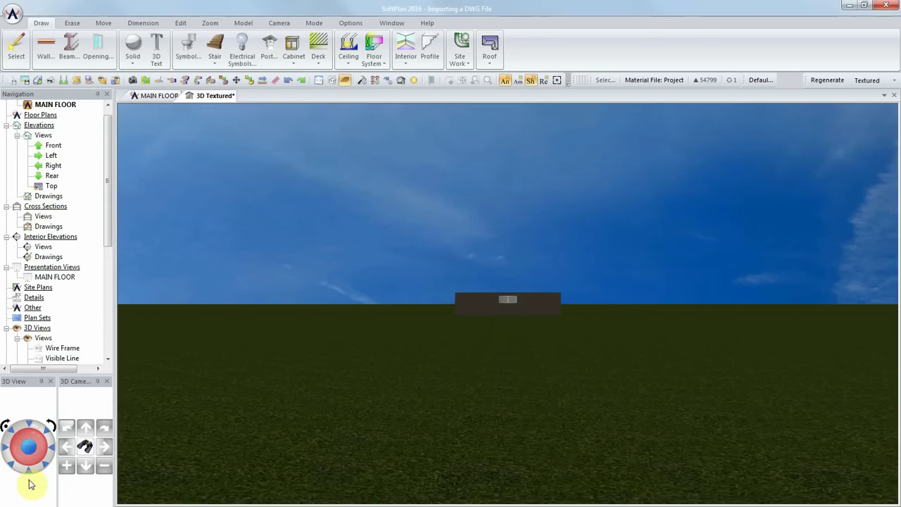
left_click(28, 476)
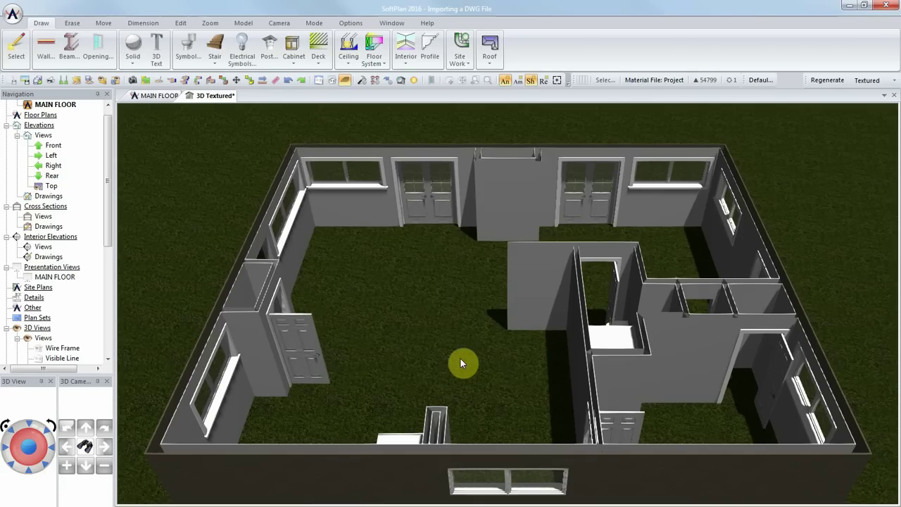
left_click_drag(460, 358, 359, 352)
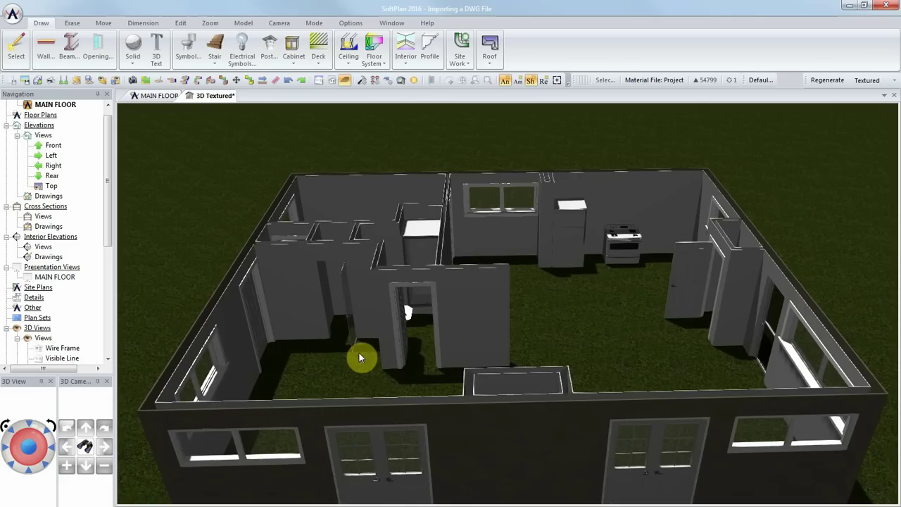